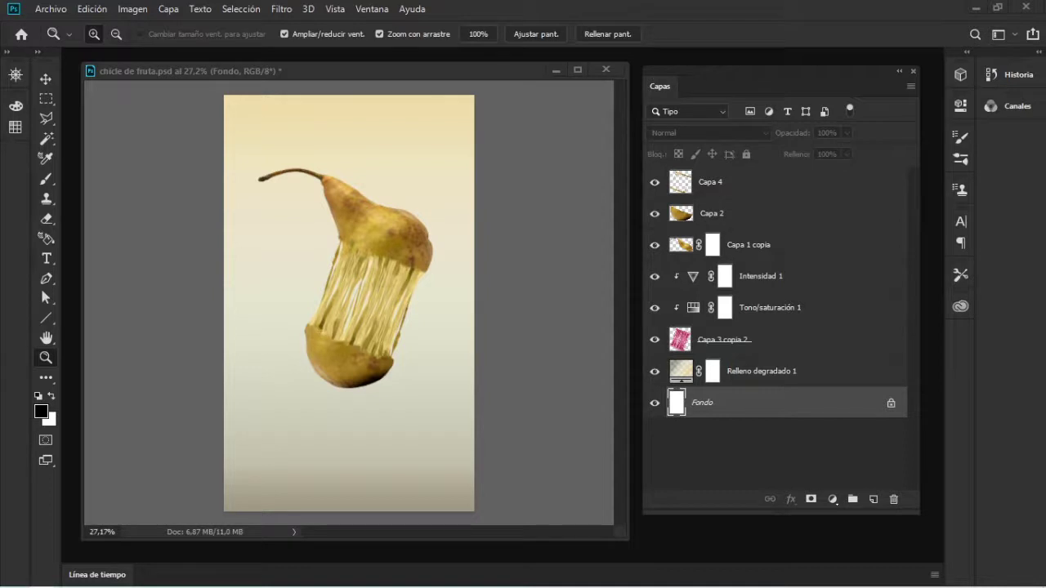
Step: Merge every layer above Fondo with Ctrl+E, then undo to restore the separate layers
click(469, 70)
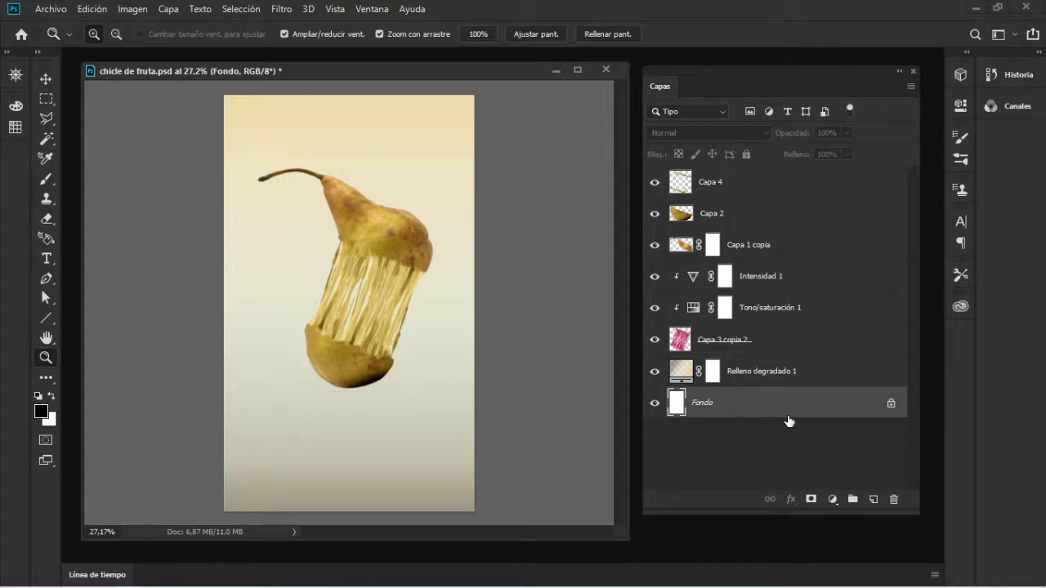
key(ctrl+alt+a)
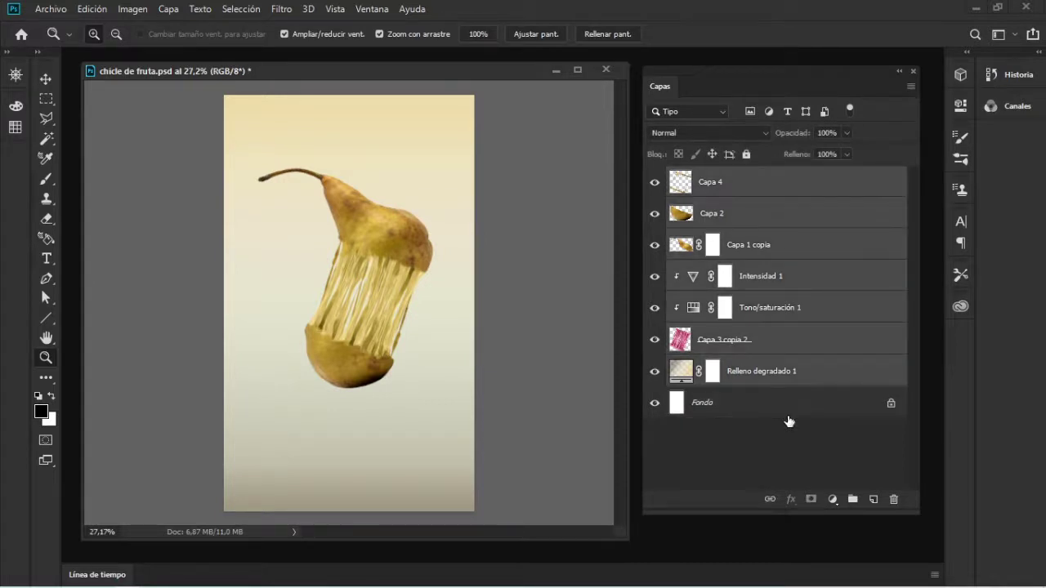
key(ctrl+e)
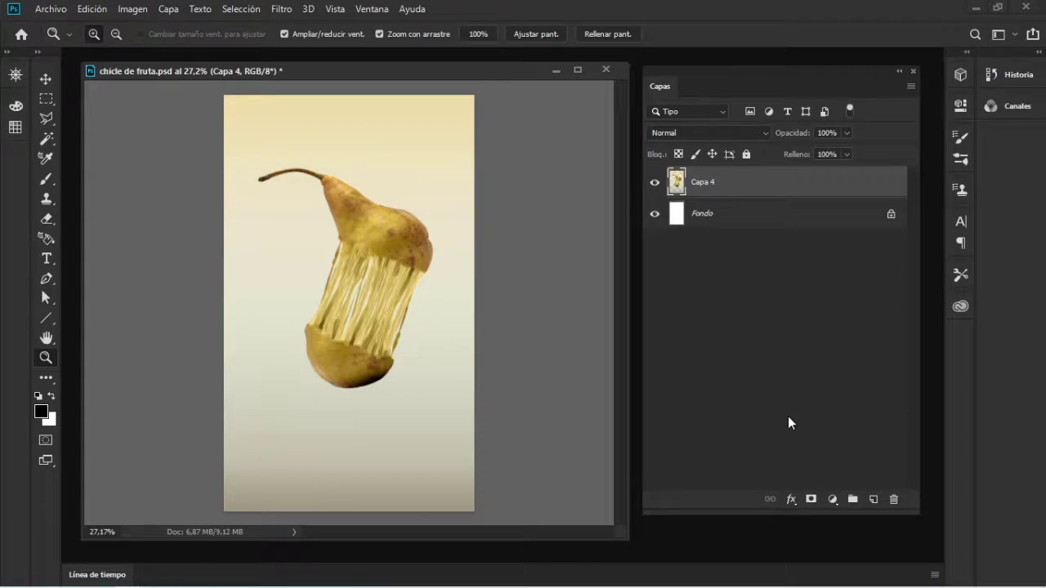
key(ctrl+z)
Step: Create a merged Capa 4 copia with Ctrl+J and Ctrl+E, hiding the originals beneath it
key(ctrl+j)
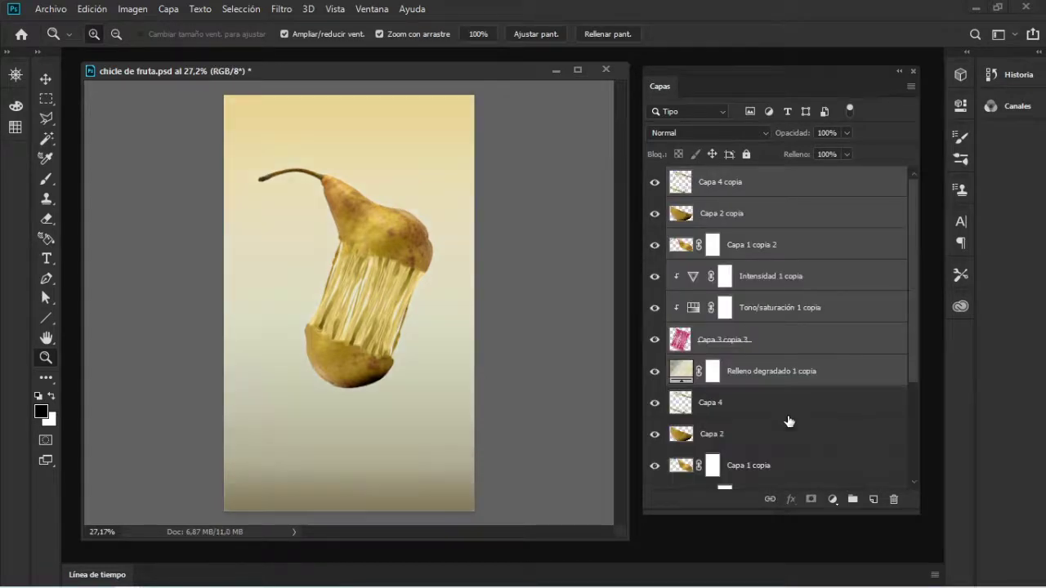
key(ctrl+e)
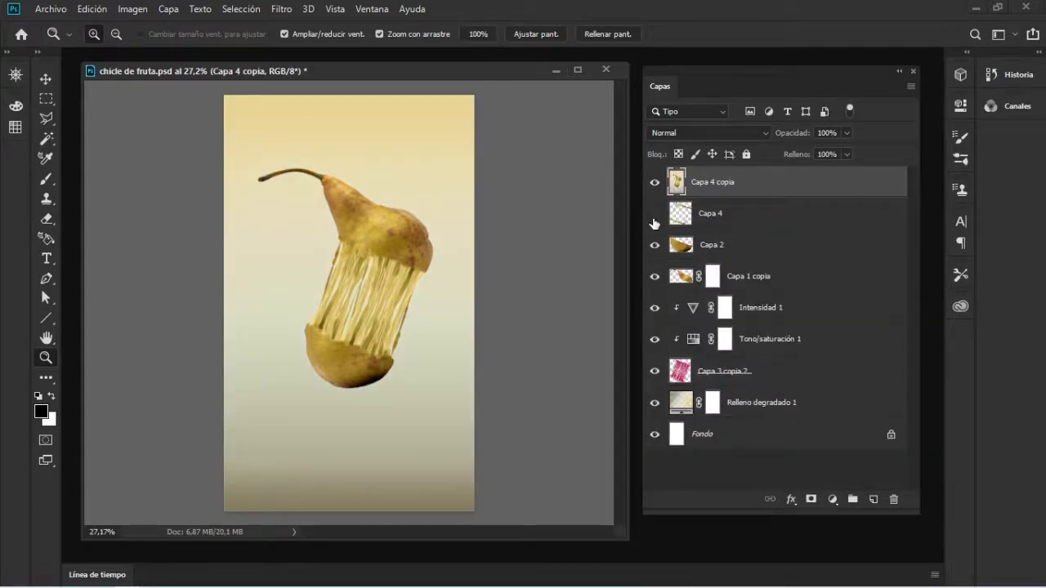
mouse_move(655, 213)
mouse_down()
mouse_move(654, 445)
mouse_move(654, 216)
mouse_up()
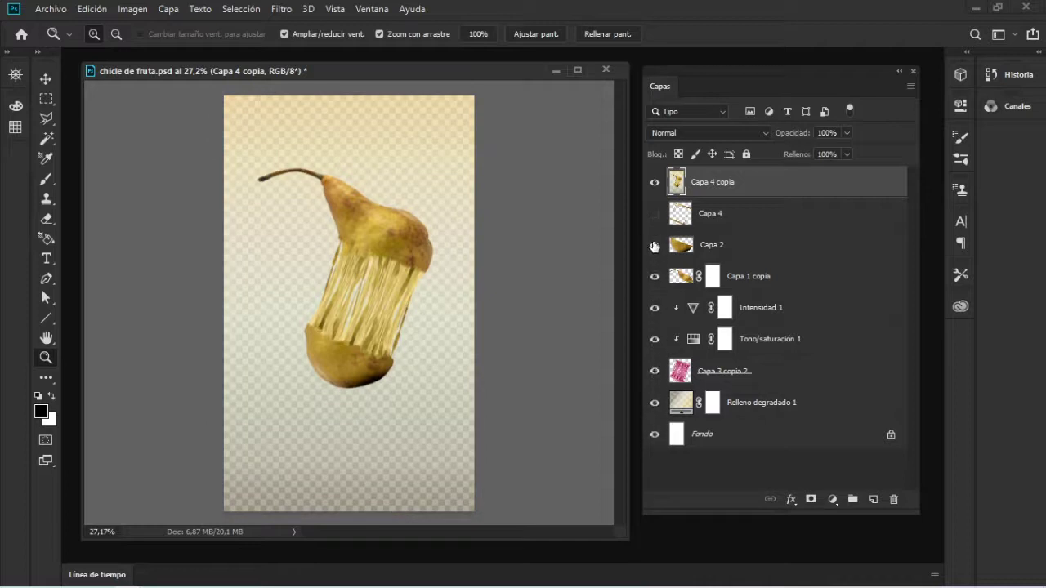
drag(655, 213, 654, 182)
click(654, 182)
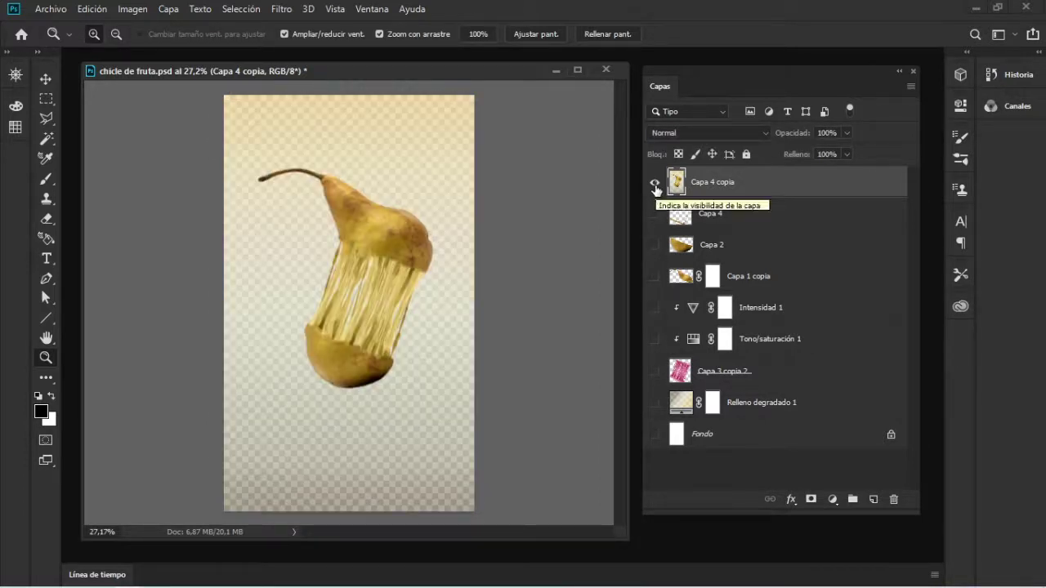
Step: Toggle Capa 4 copia, show the original layers again, and delete the merged copy
click(654, 184)
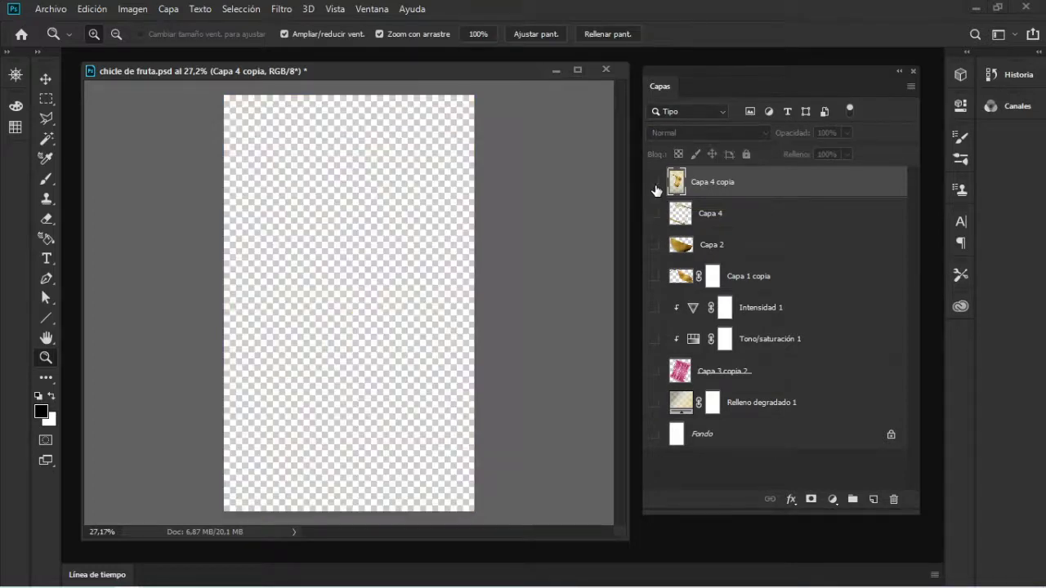
click(654, 184)
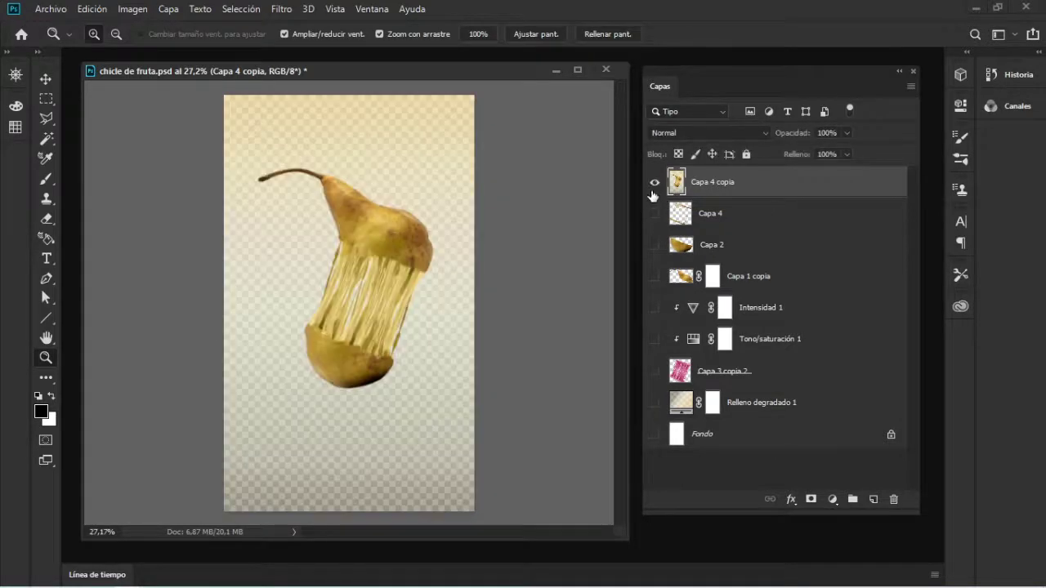
click(654, 184)
drag(654, 214, 654, 442)
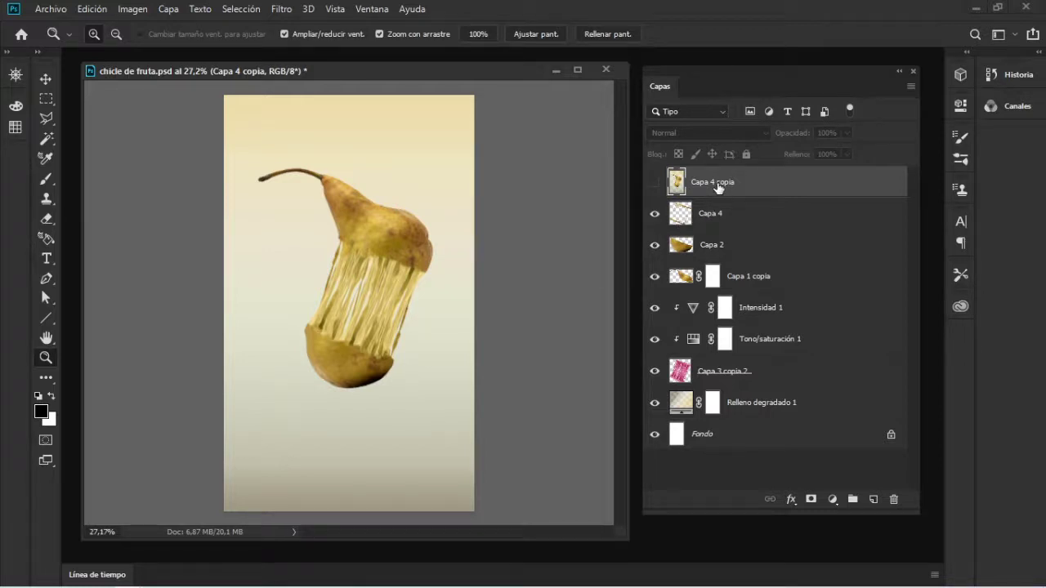
key(Delete)
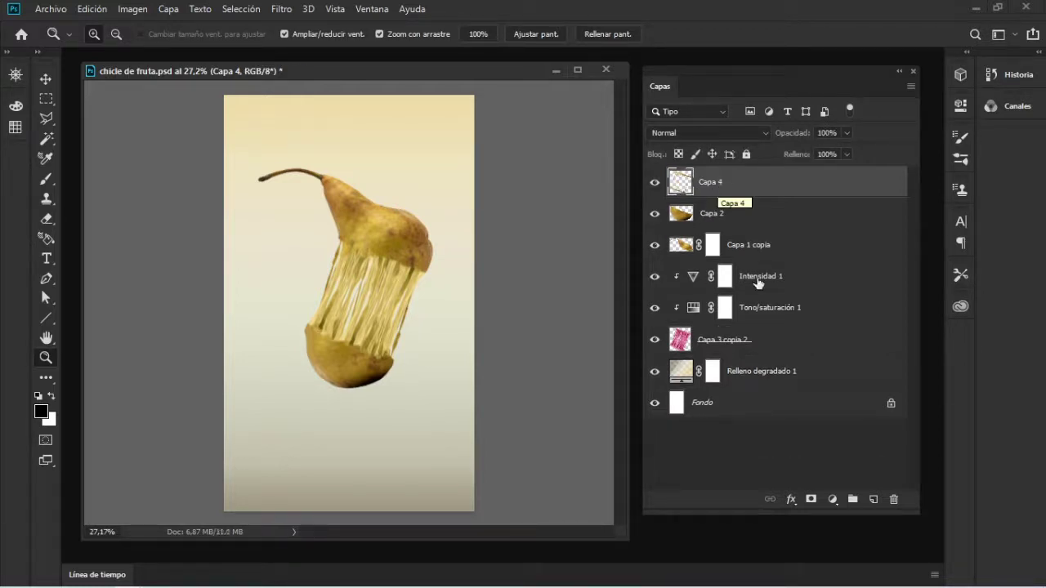
Step: Select each layer in turn from Fondo up to Capa 4
click(745, 438)
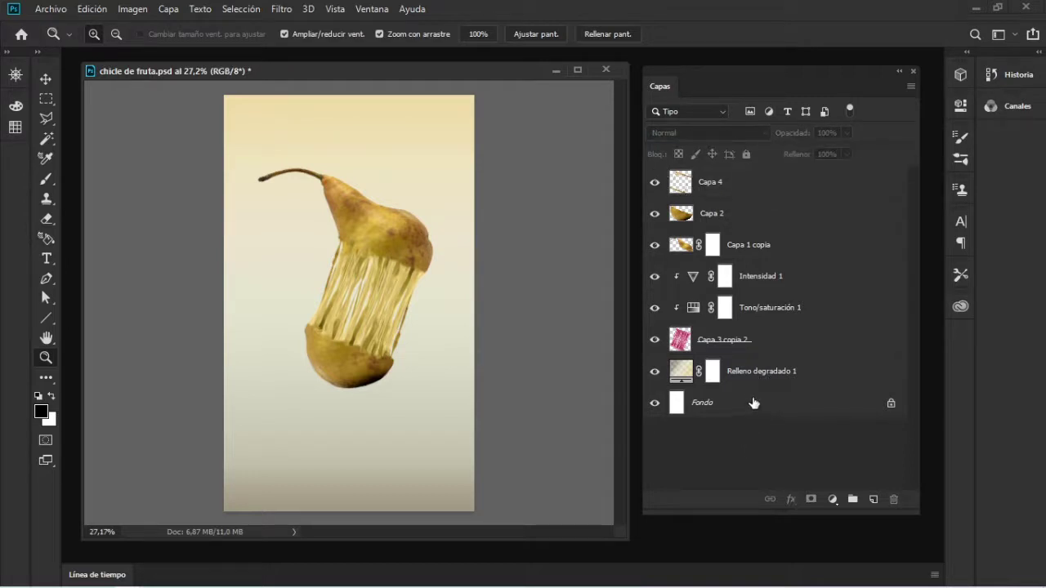
click(753, 402)
click(772, 187)
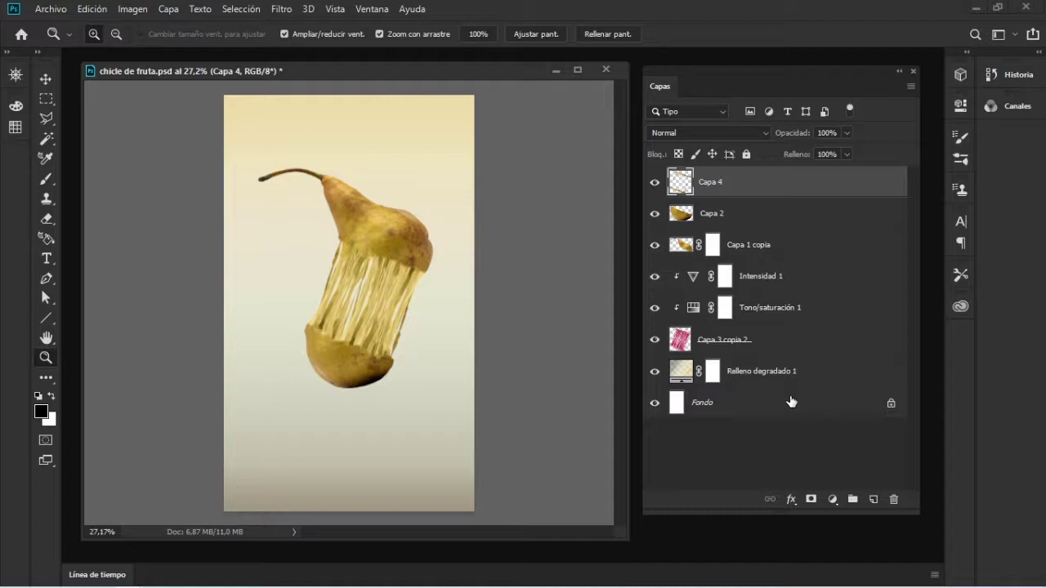
click(794, 402)
click(805, 370)
click(806, 339)
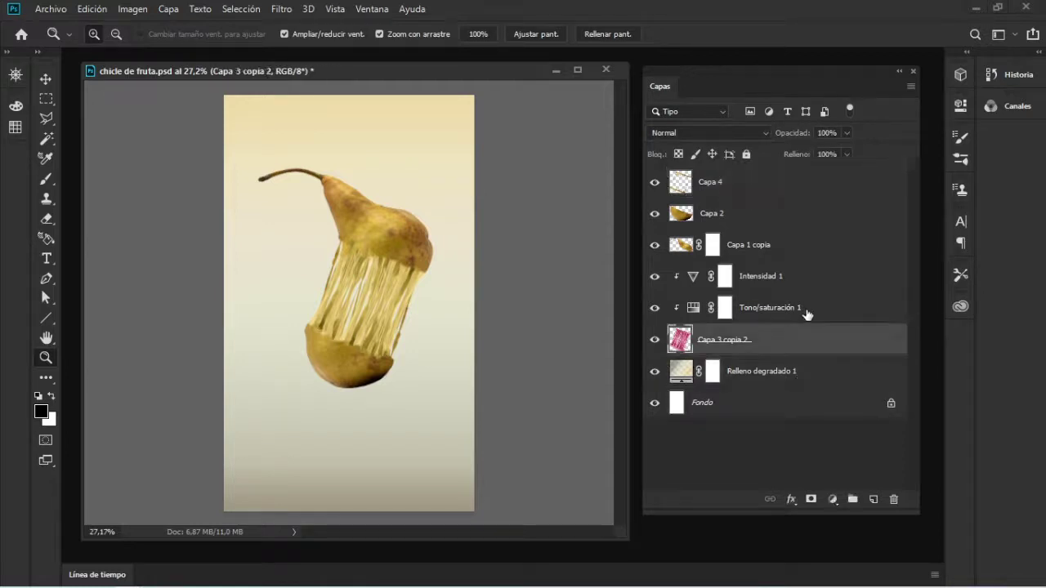
click(807, 307)
click(804, 276)
click(799, 246)
click(793, 213)
click(786, 181)
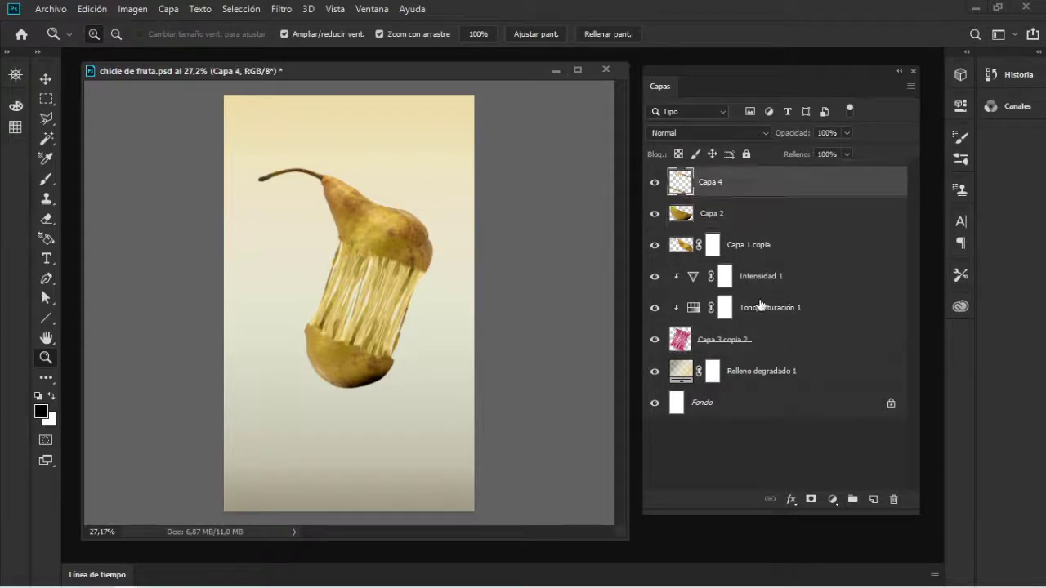
Step: Flatten the image into a single Fondo layer, then undo to restore all layers
click(170, 14)
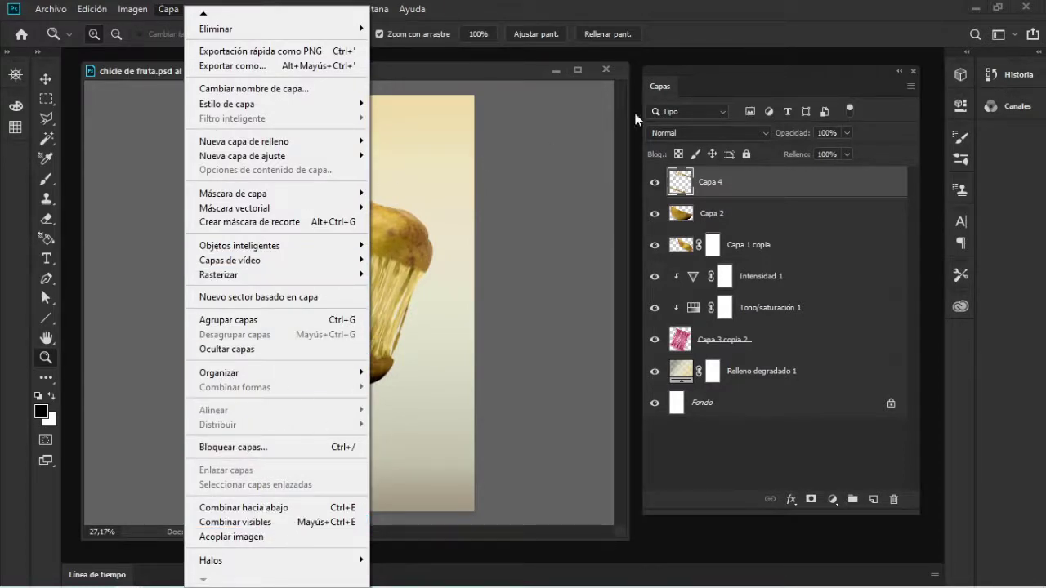
click(690, 94)
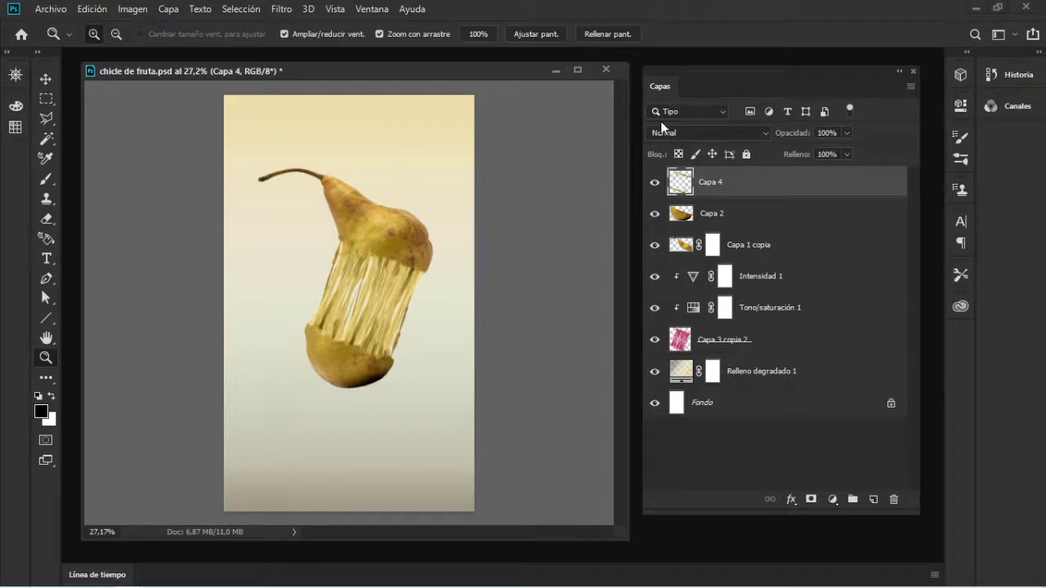
drag(647, 91, 657, 79)
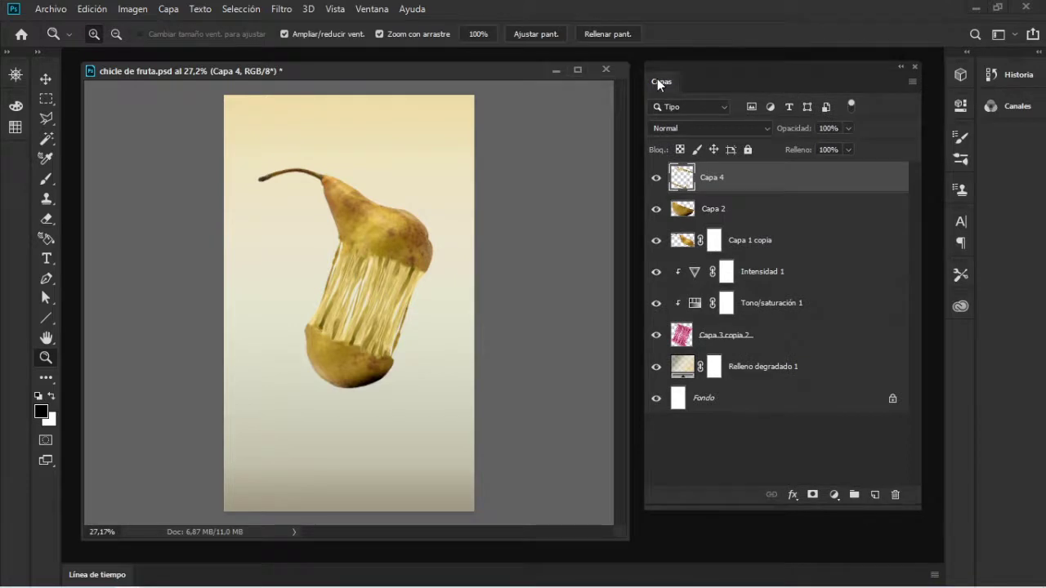
click(170, 11)
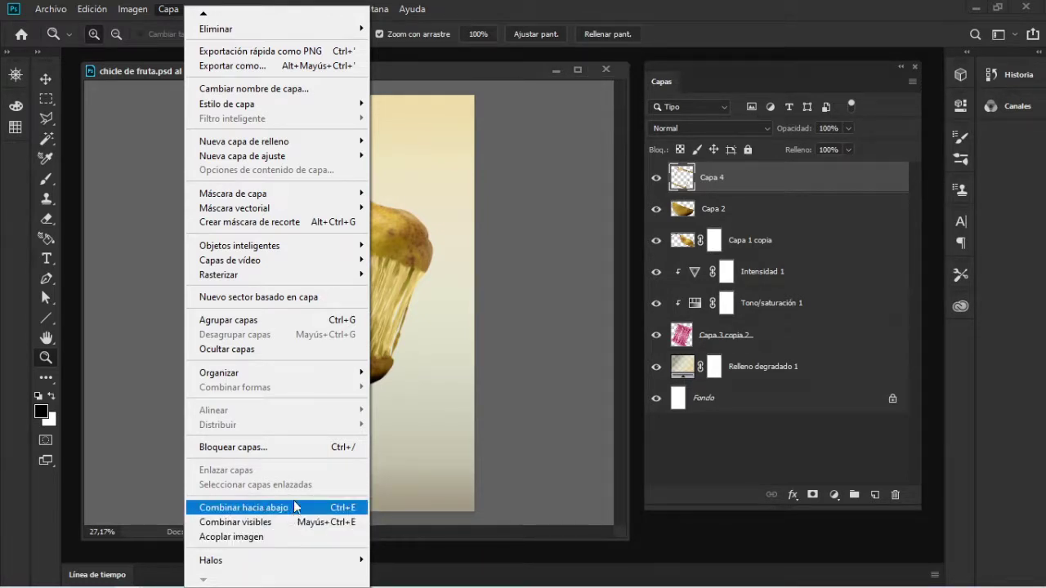
click(239, 539)
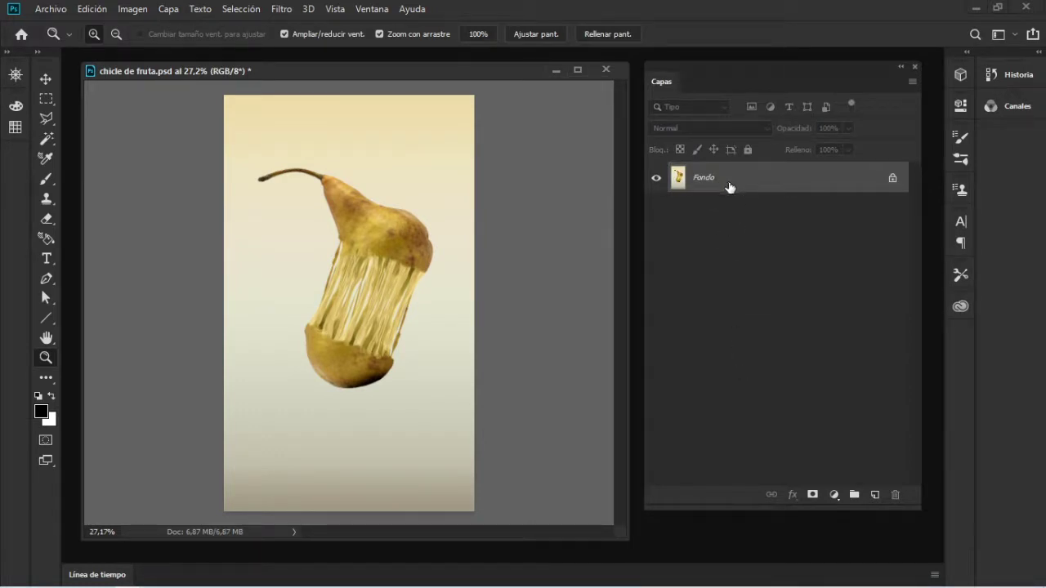
key(ctrl+z)
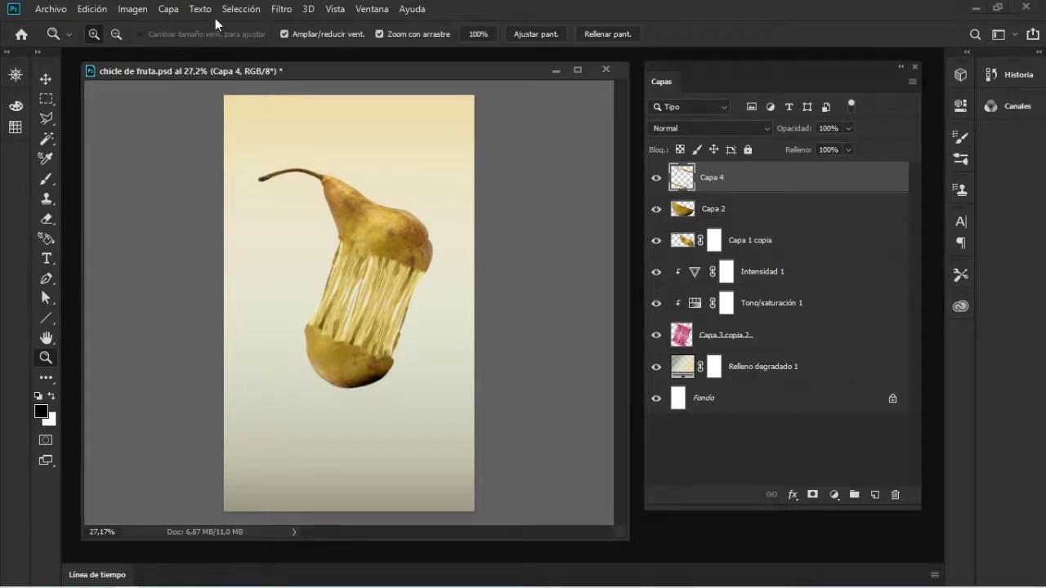
Step: Select every layer from Fondo up to Capa 4
click(169, 9)
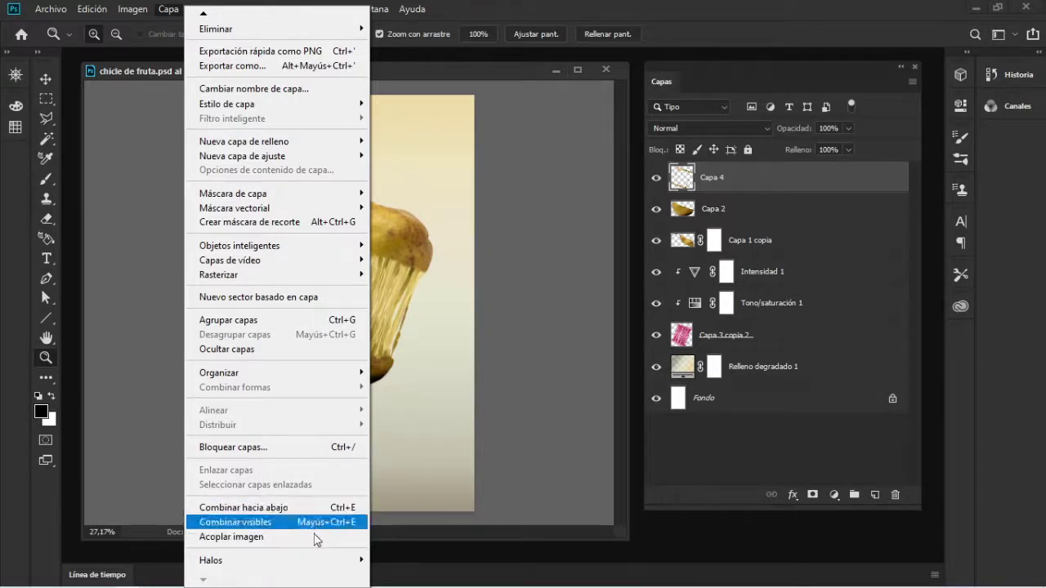
click(727, 446)
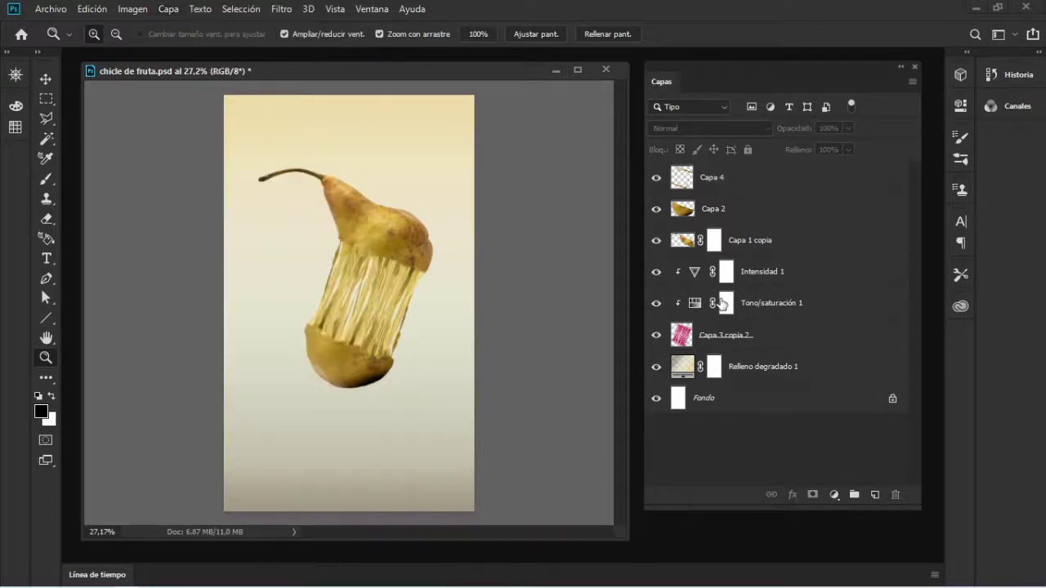
click(759, 405)
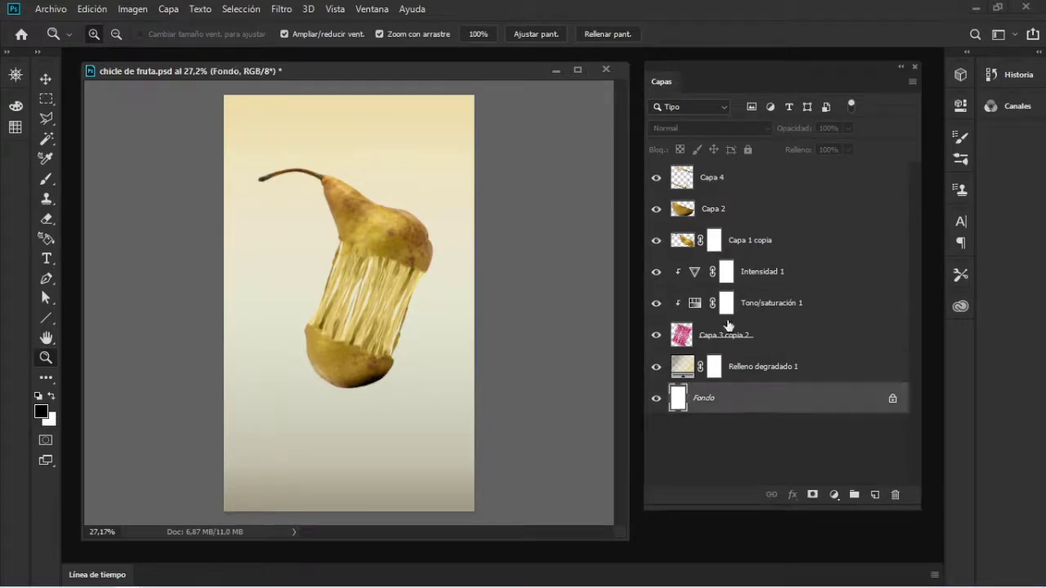
shift+click(811, 374)
shift+click(834, 334)
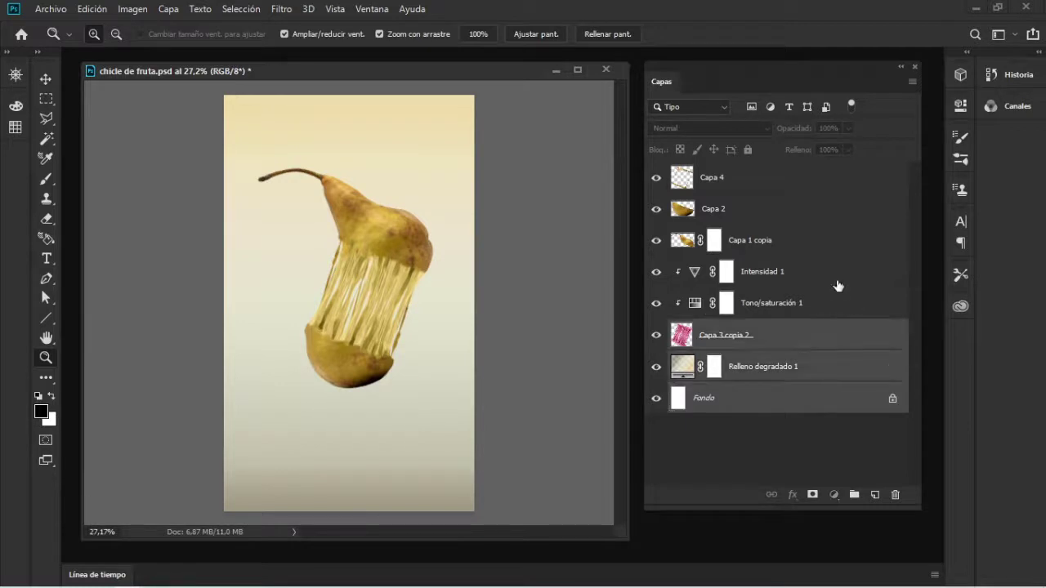
shift+click(835, 278)
shift+click(831, 244)
shift+click(822, 214)
shift+click(810, 181)
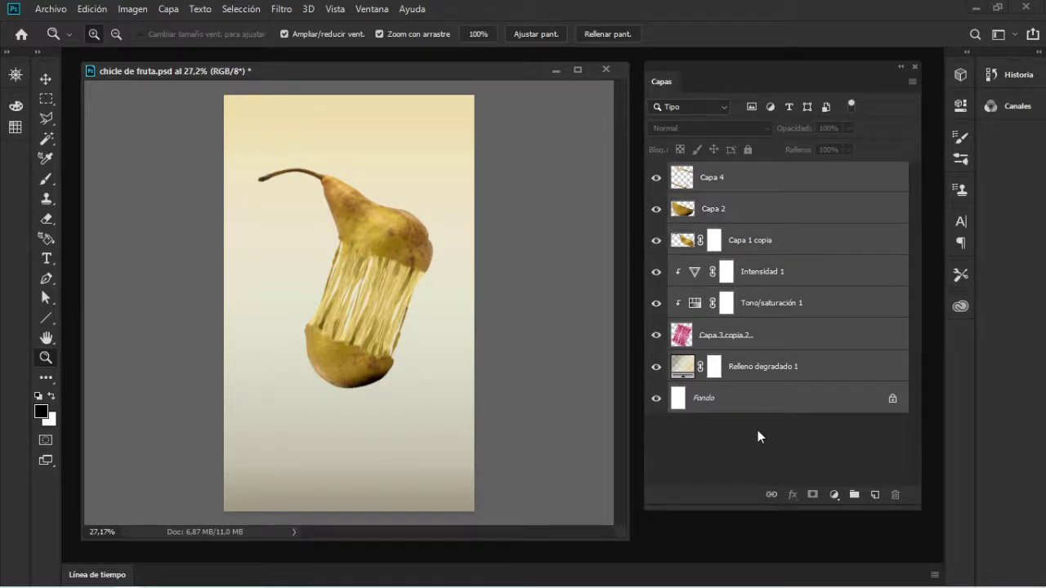
Step: Rework the layer selection, ending with the layers from Fondo upward selected
click(823, 391)
shift+click(833, 367)
shift+click(833, 336)
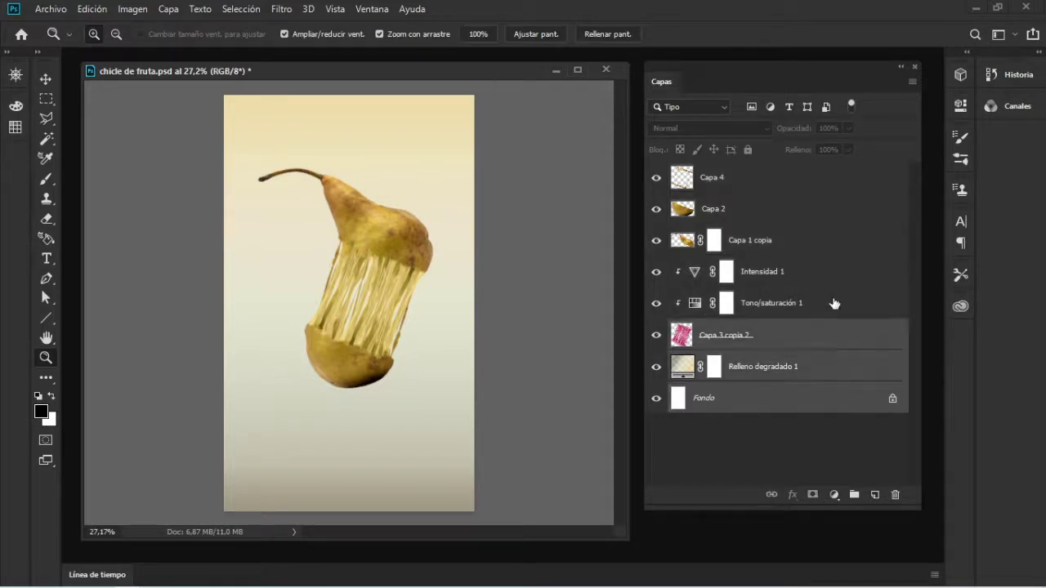
shift+click(834, 303)
shift+click(838, 270)
shift+click(836, 240)
shift+click(829, 183)
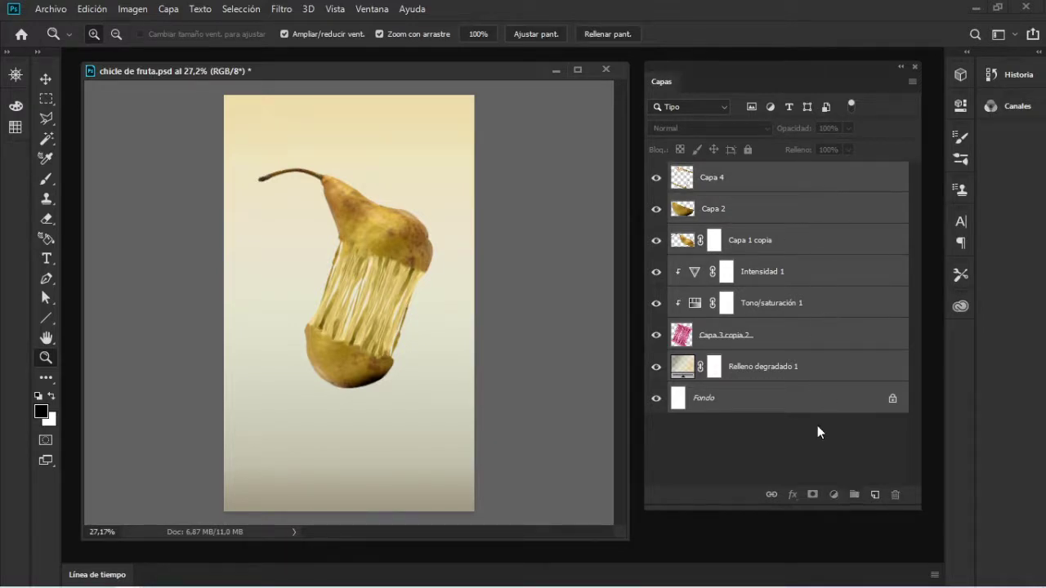
click(817, 426)
click(816, 175)
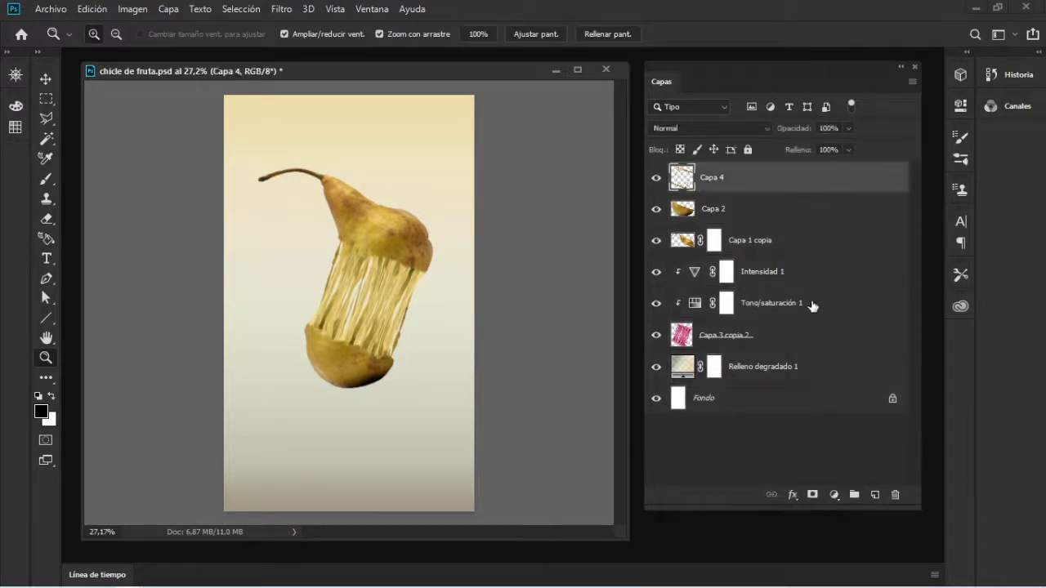
click(835, 406)
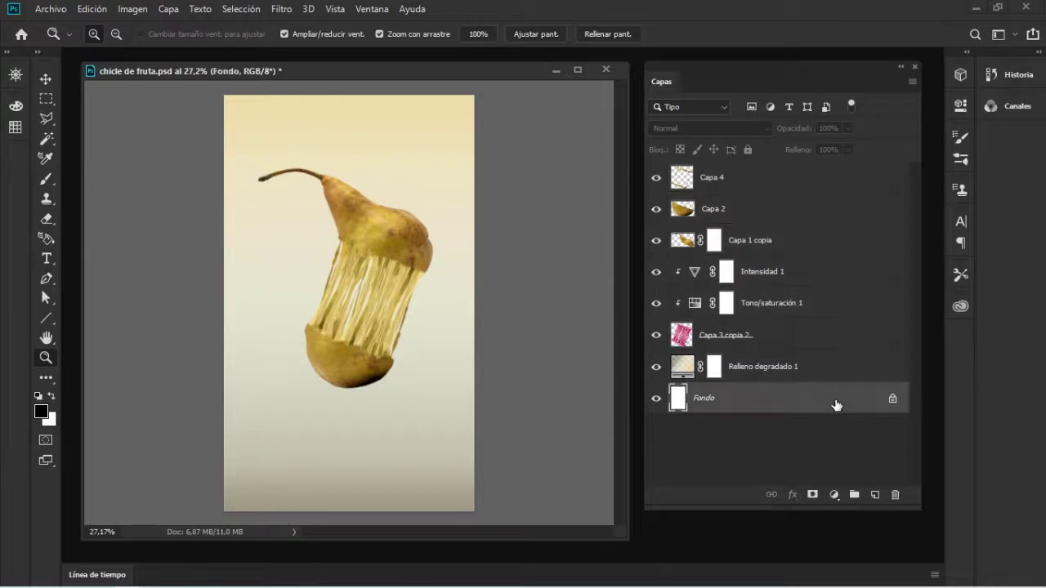
mouse_move(835, 405)
mouse_down()
mouse_move(833, 222)
mouse_move(821, 181)
mouse_up()
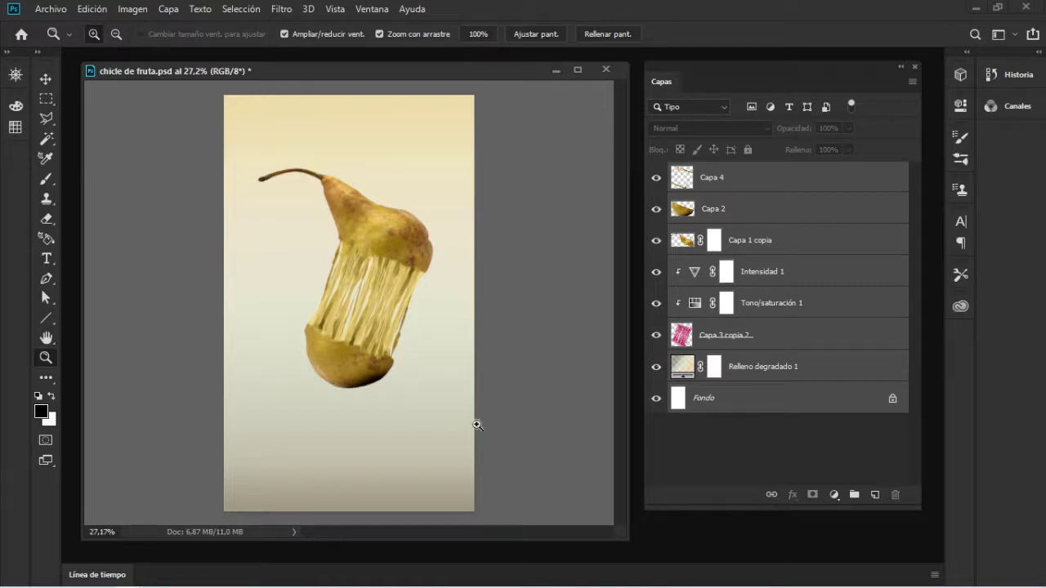
Step: Duplicate all the layers within chicle de fruta.psd using Duplicar capas
click(174, 16)
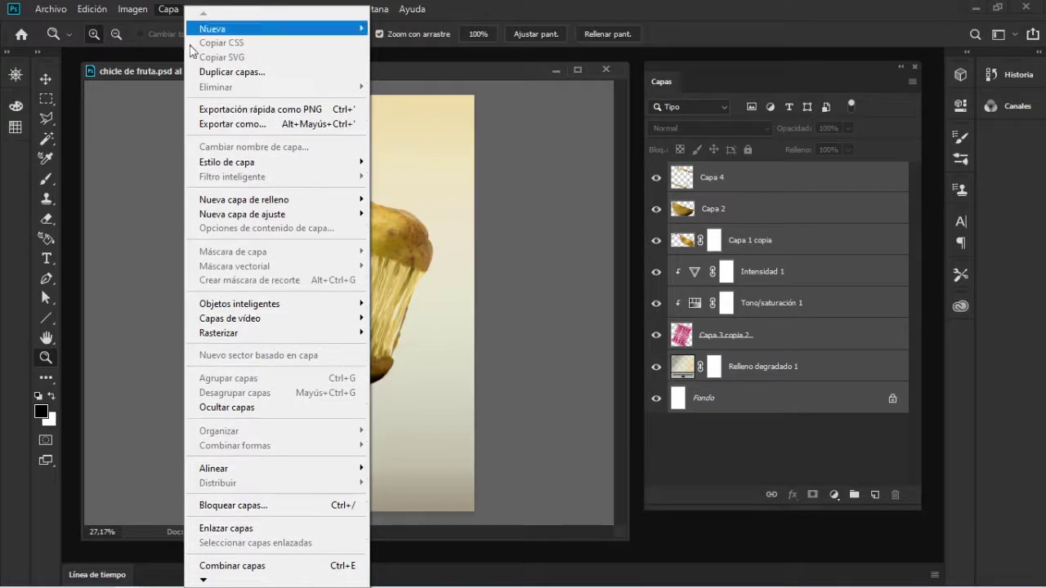
click(301, 75)
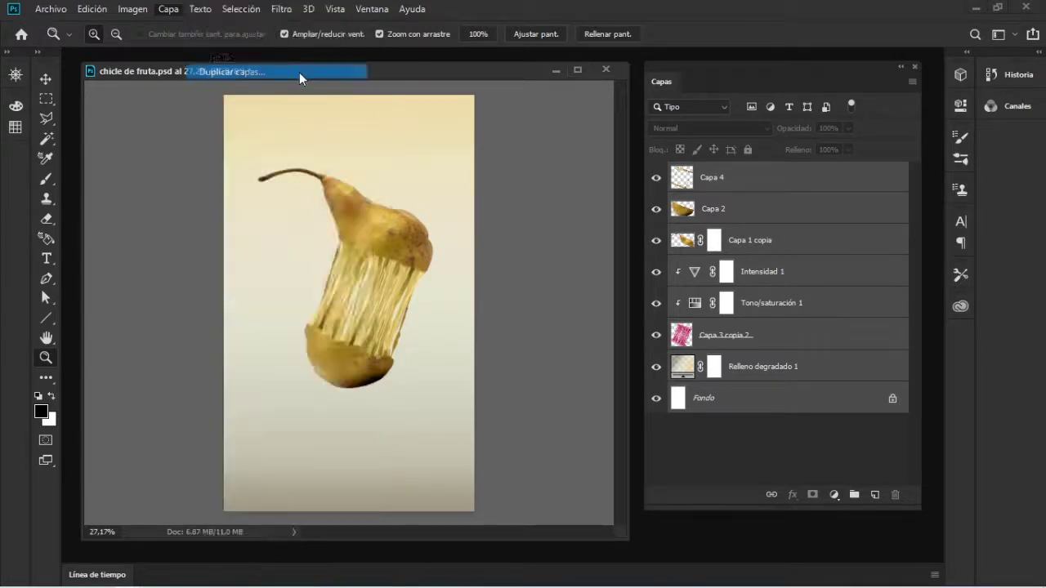
drag(489, 177, 370, 130)
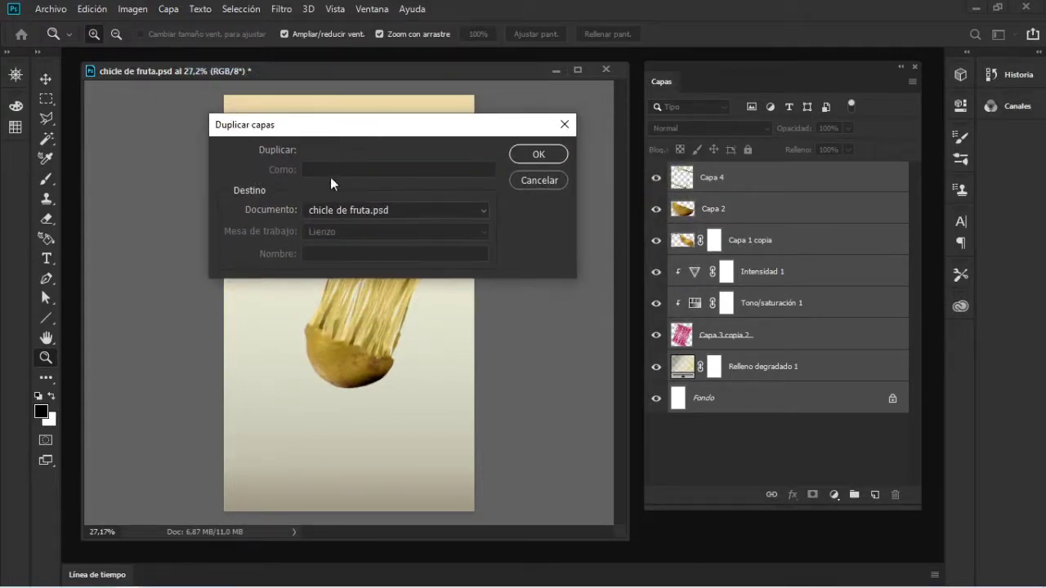
click(379, 210)
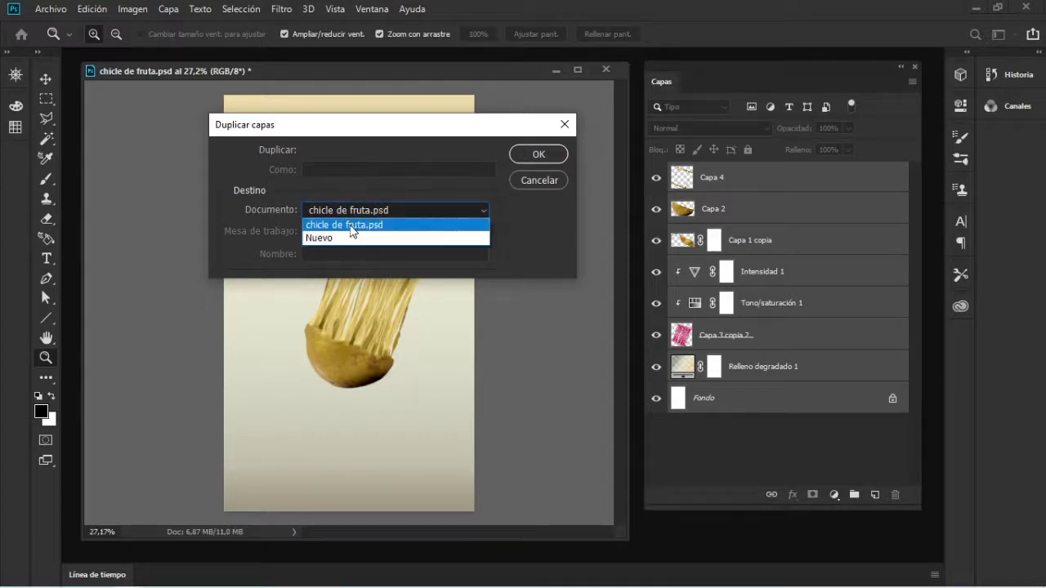
click(350, 226)
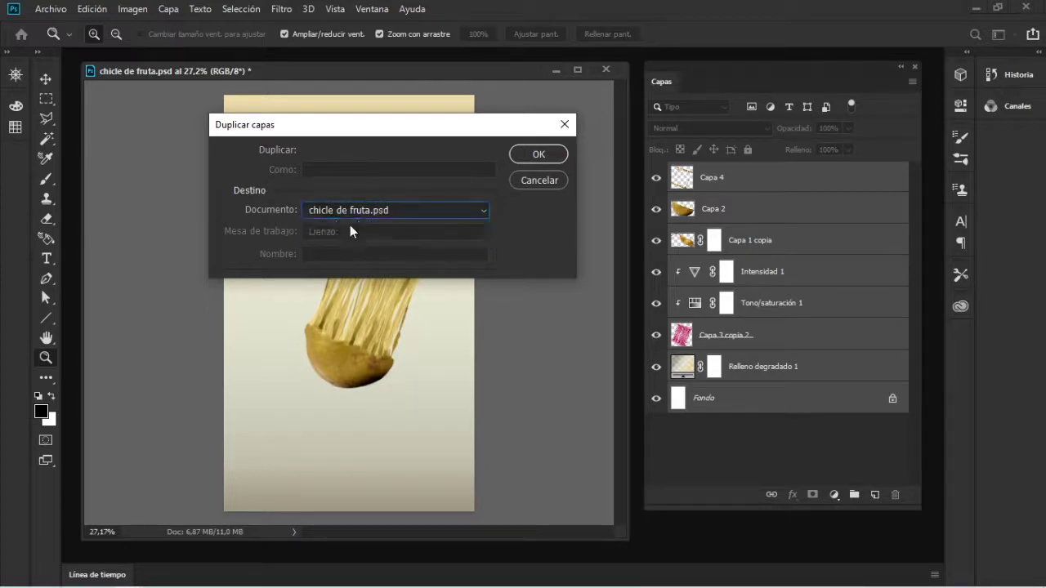
click(524, 154)
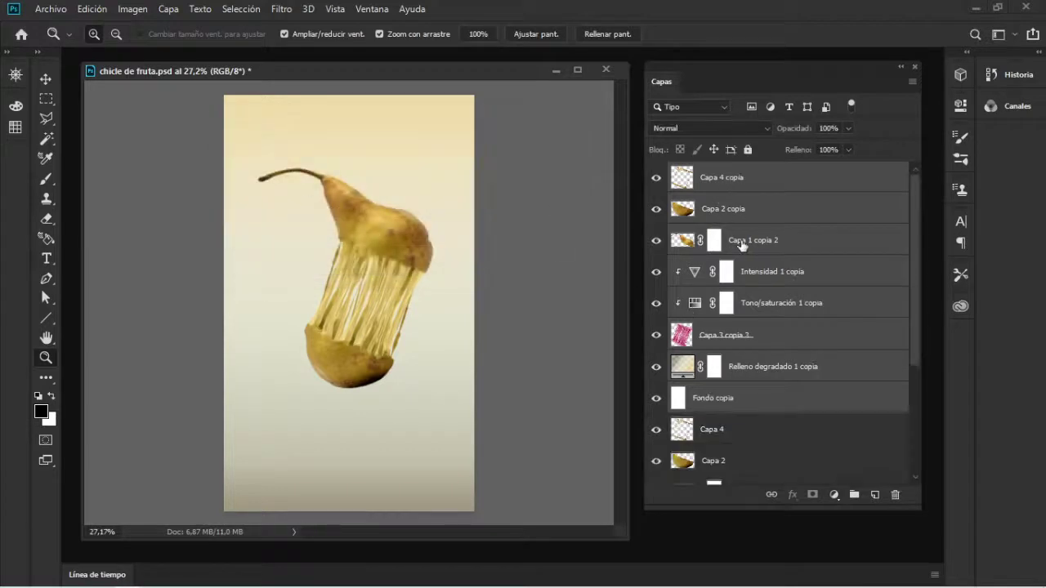
Step: Scroll the Layers panel to review the new copia layers
scroll(753, 408, down, 3)
scroll(758, 311, up, 2)
scroll(768, 401, down, 3)
scroll(765, 384, down, 1)
scroll(752, 318, down, 2)
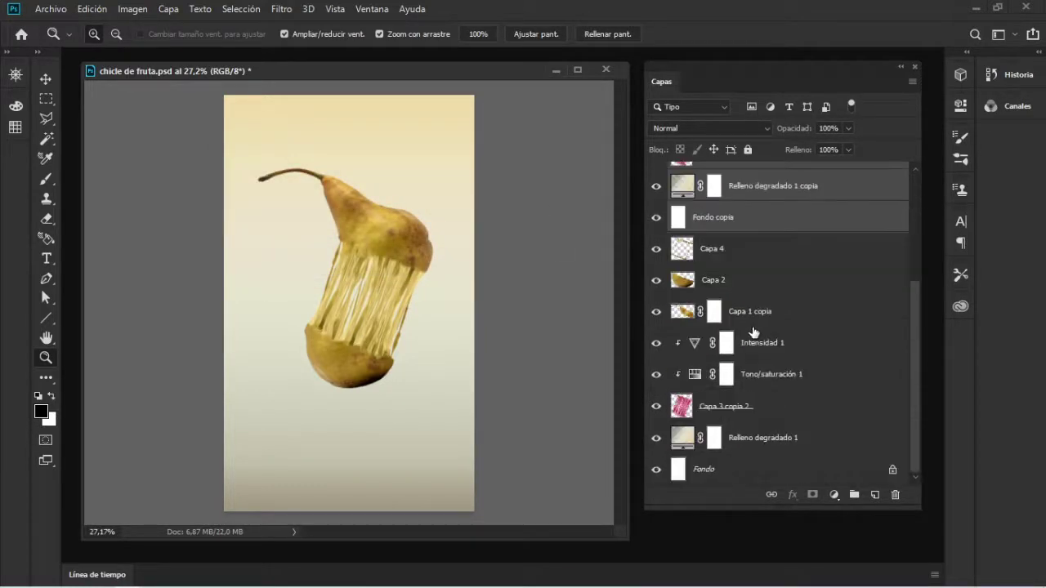
scroll(746, 376, up, 1)
scroll(741, 355, up, 4)
scroll(751, 359, up, 1)
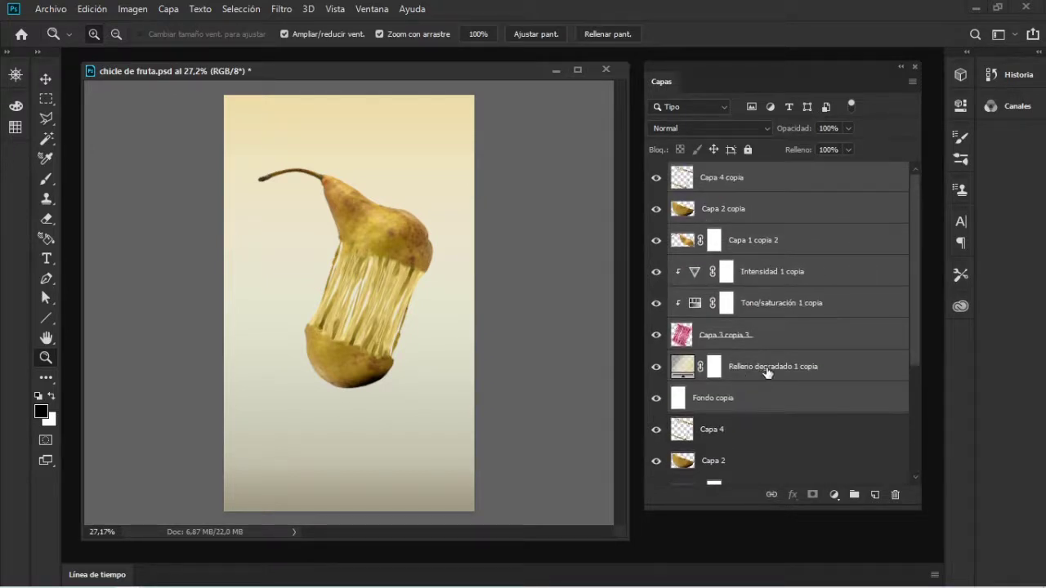
Step: Merge the duplicated layers with Combinar capas and rename the result COMBINADA
click(170, 10)
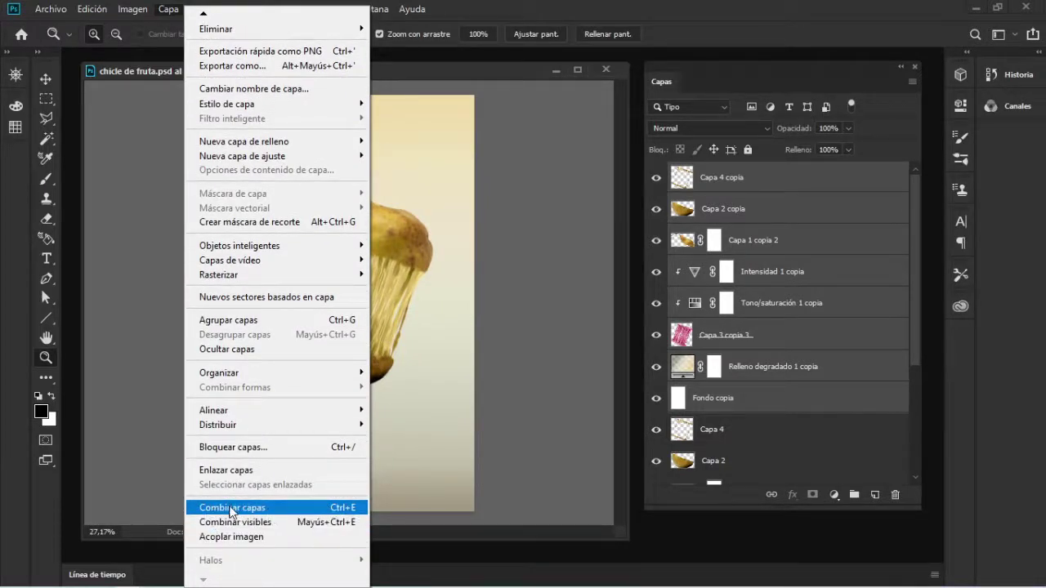
click(328, 513)
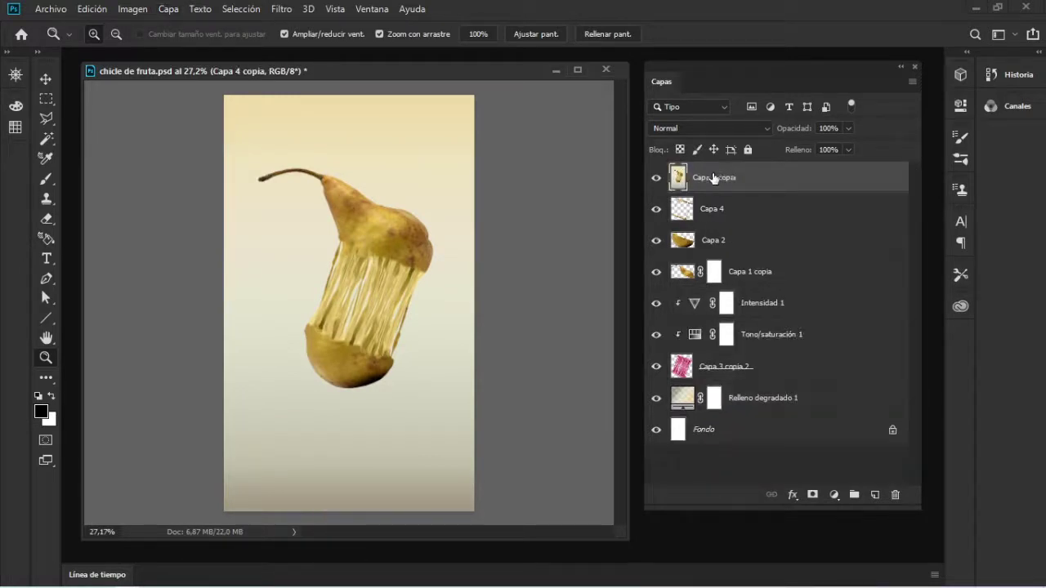
double_click(714, 177)
text(COMBINA)
text(DA)
key(Return)
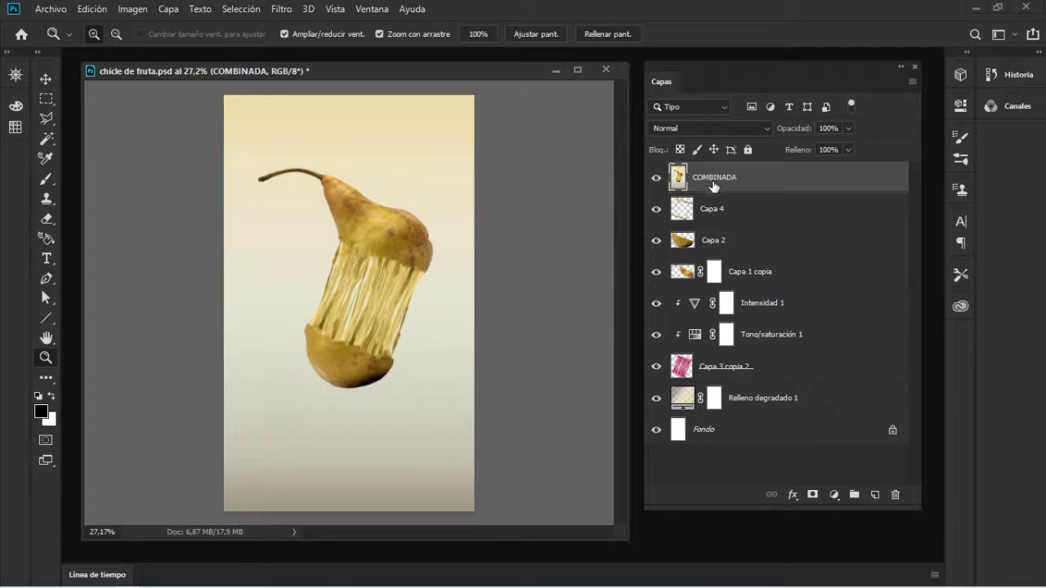
Step: Compare COMBINADA against the originals via eye icons, then select Capa 4 through Fondo
alt+click(654, 178)
alt+click(654, 178)
click(656, 178)
click(656, 178)
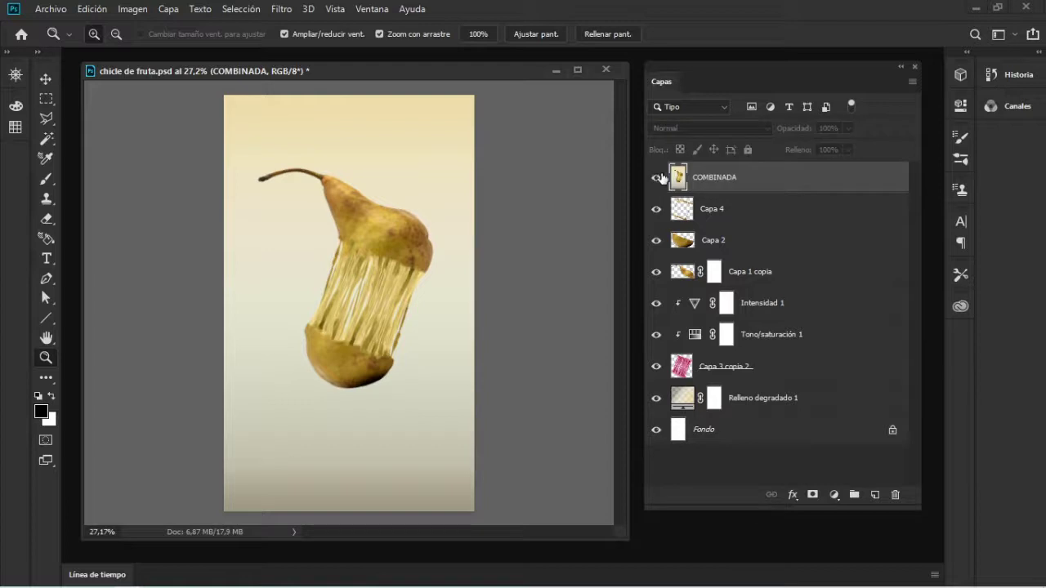
click(748, 219)
shift+click(789, 437)
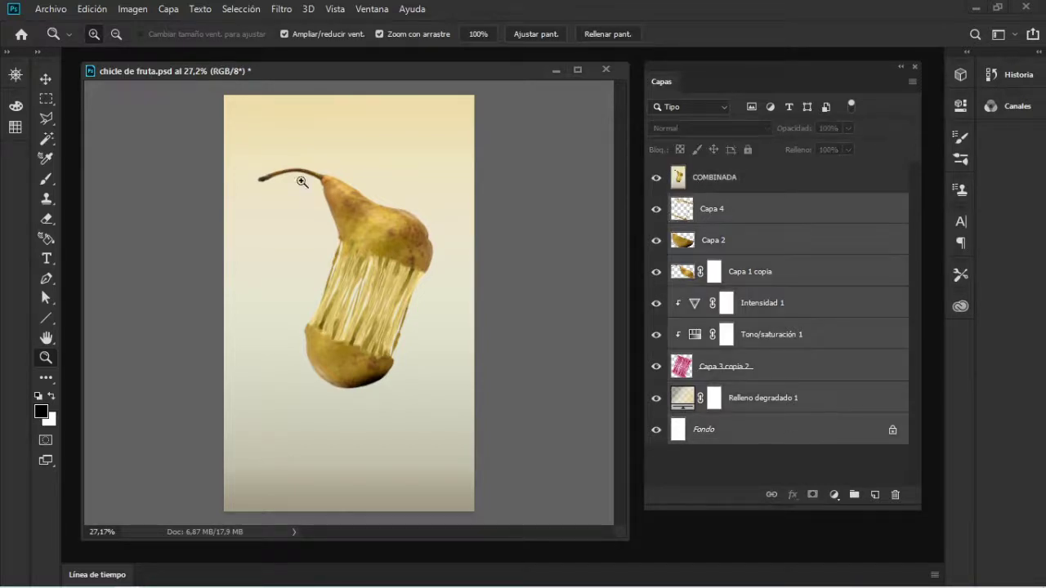
click(166, 11)
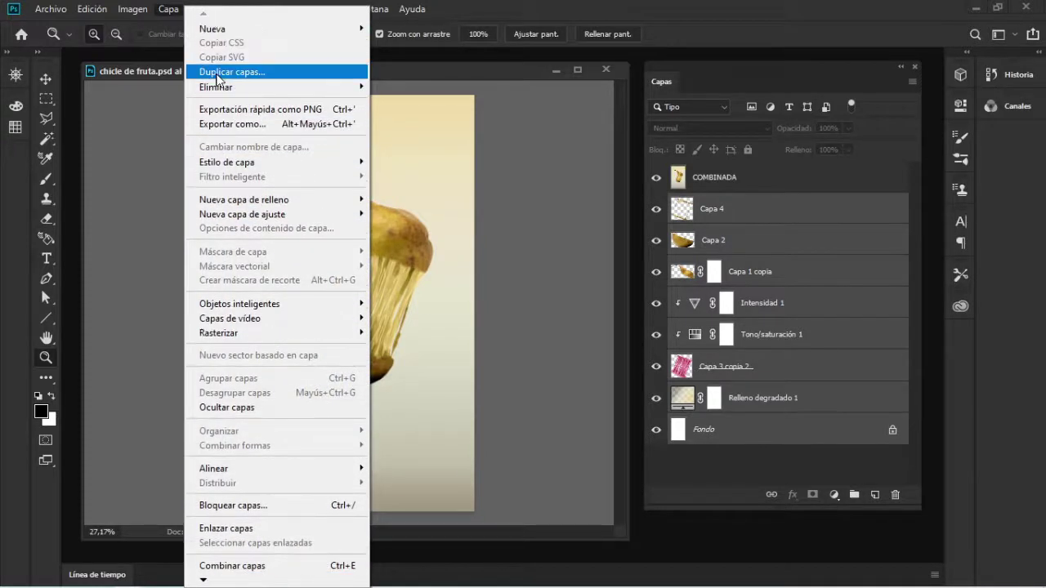
Step: Duplicate the selected original layers into a new document named 'pera de chicle'
click(216, 72)
click(347, 210)
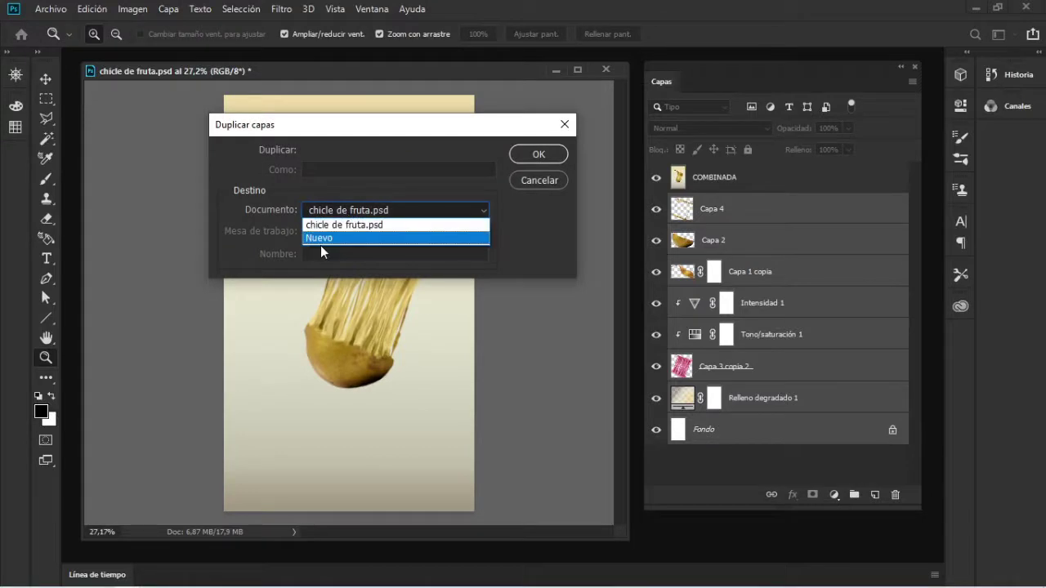
click(324, 234)
text(pera de chicle)
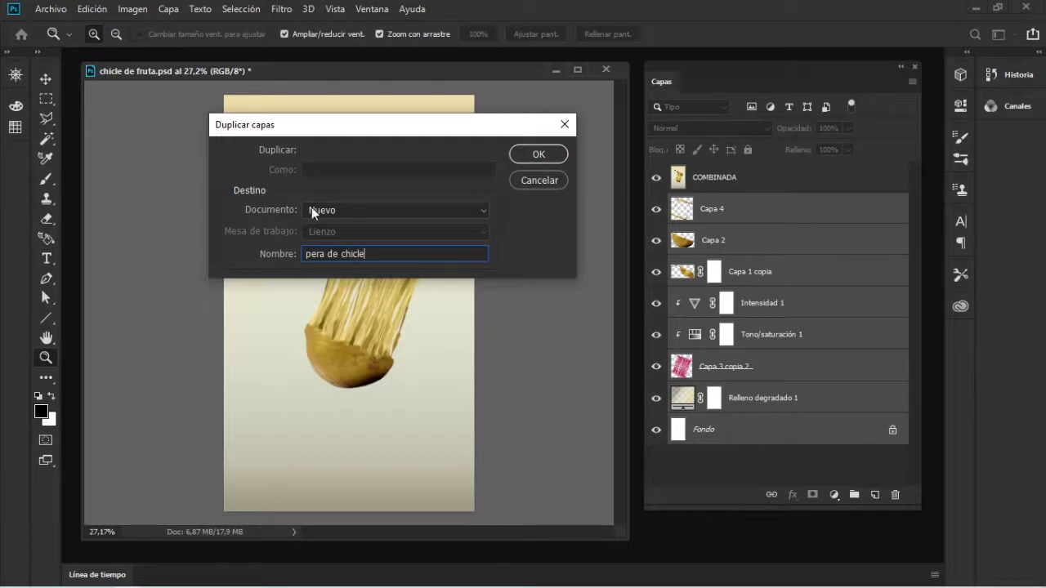
drag(365, 253, 308, 254)
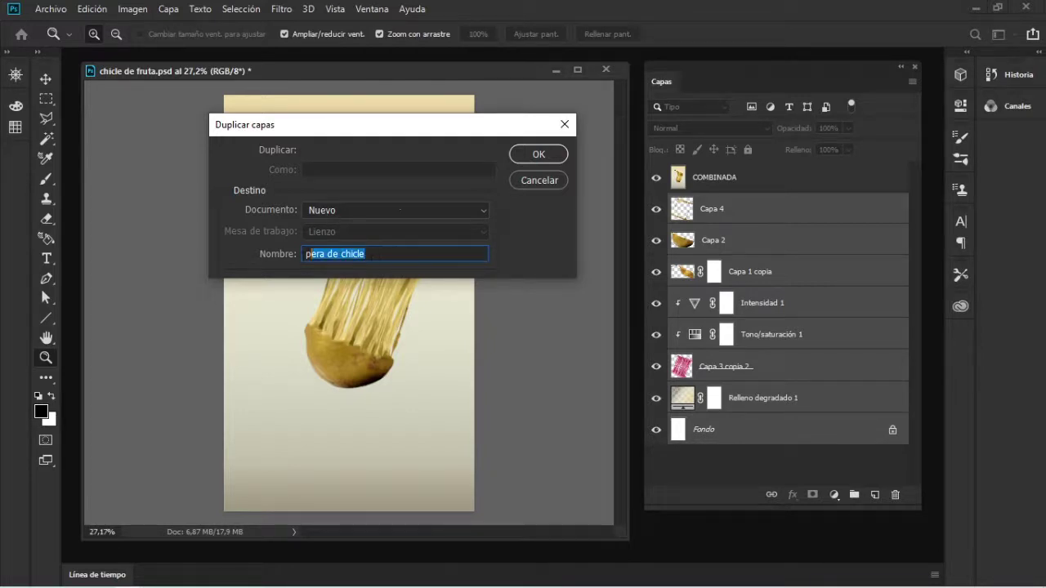
click(537, 155)
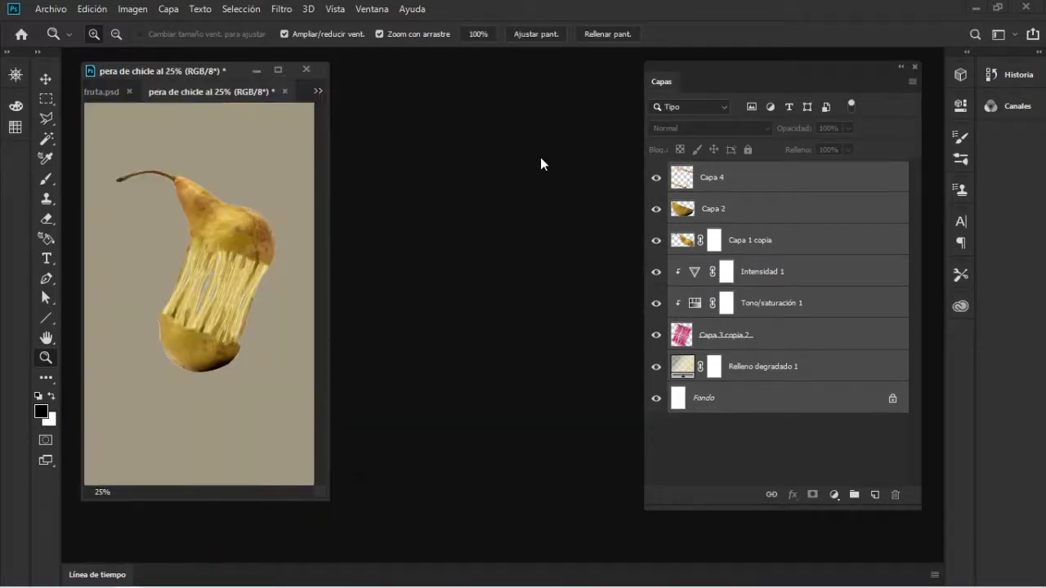
Step: Float pera de chicle in its own window beside chicle de fruta
drag(219, 91, 399, 76)
click(194, 72)
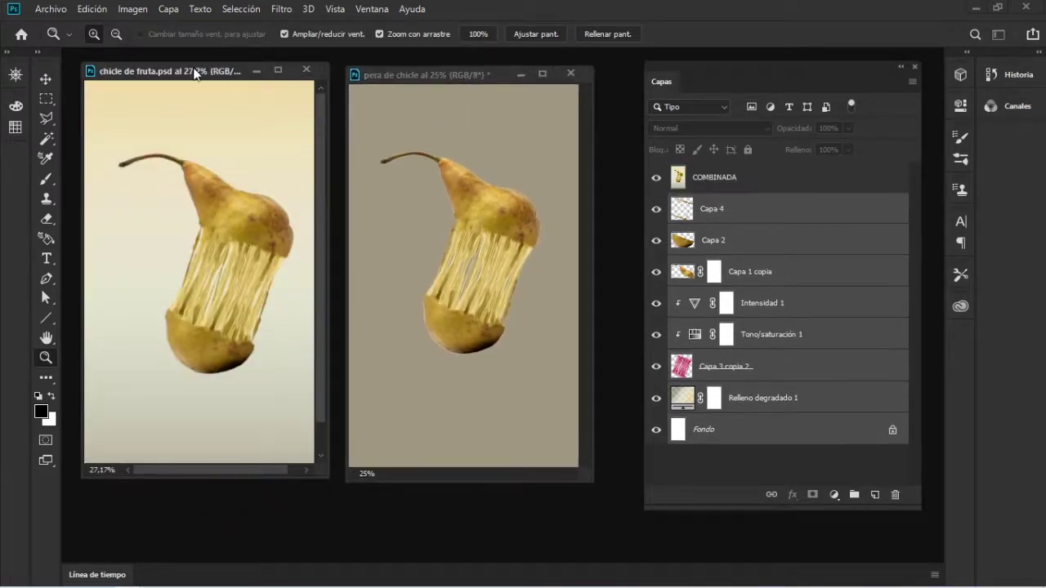
click(384, 72)
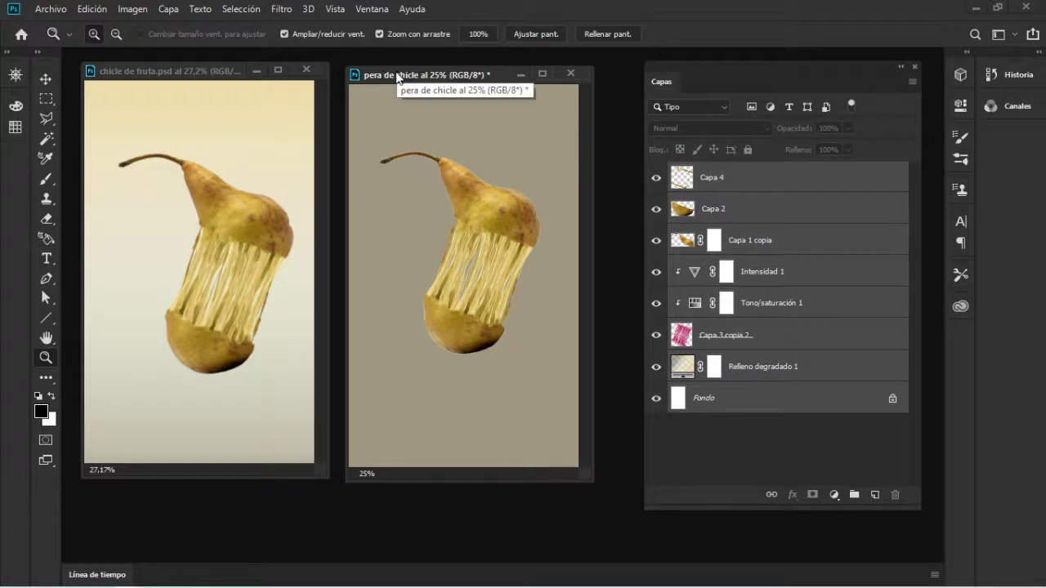
drag(383, 72, 402, 70)
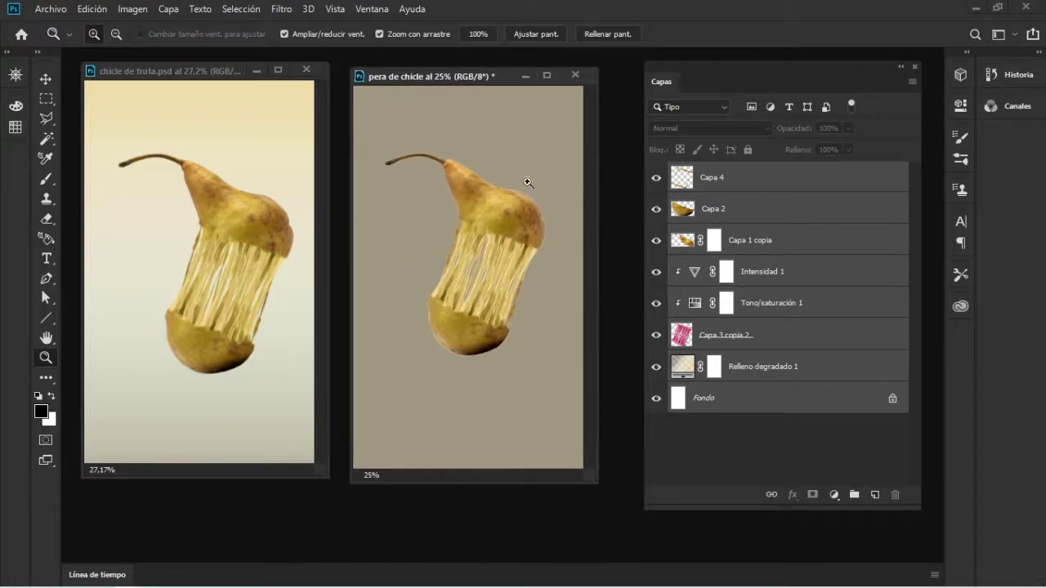
click(180, 73)
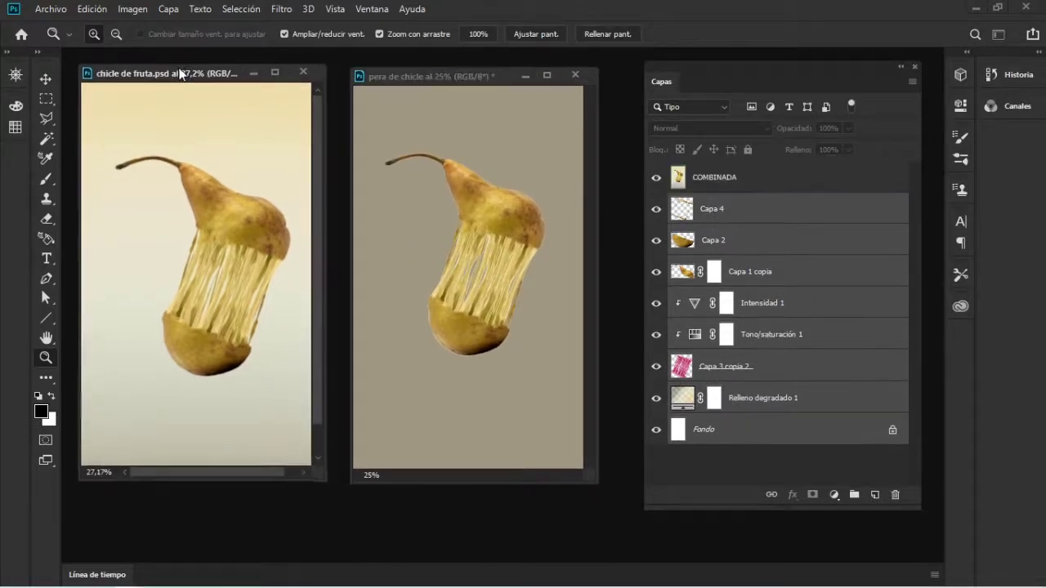
click(415, 78)
drag(402, 79, 421, 85)
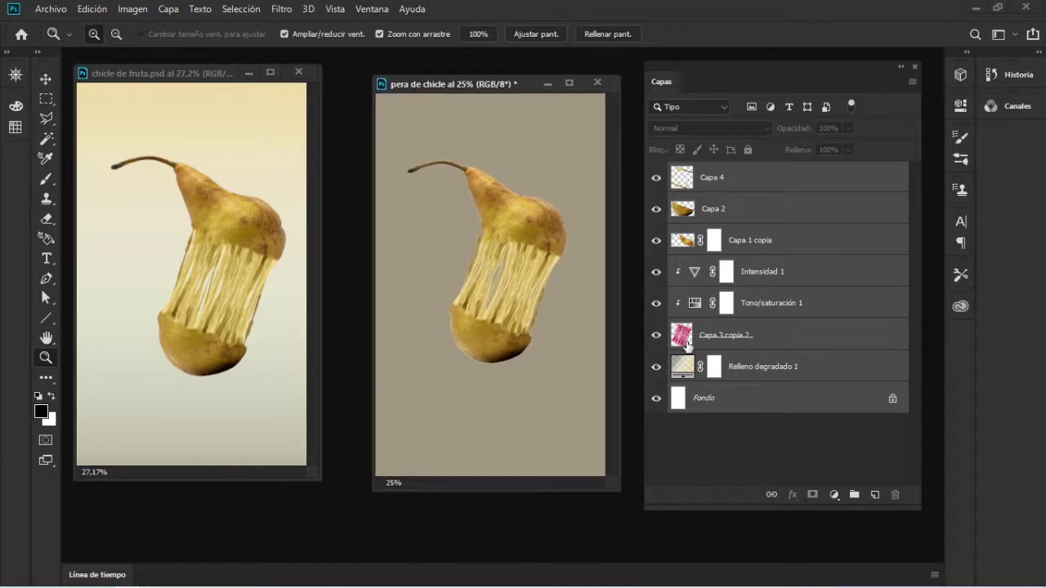
Step: Toggle the Relleno degradado background, then select all layers from Fondo to Capa 4
click(731, 426)
click(656, 367)
click(656, 367)
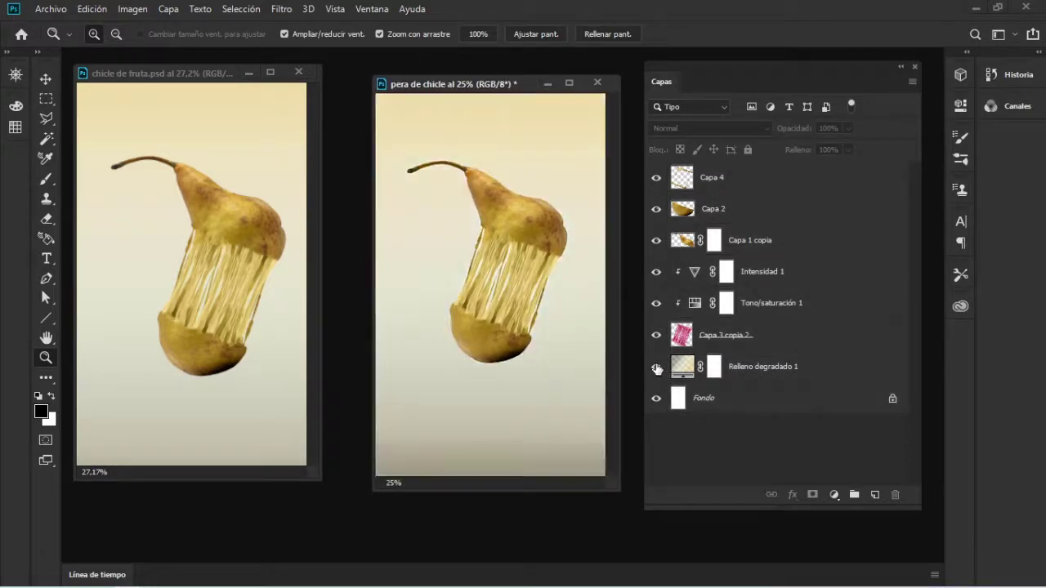
click(768, 398)
shift+click(751, 177)
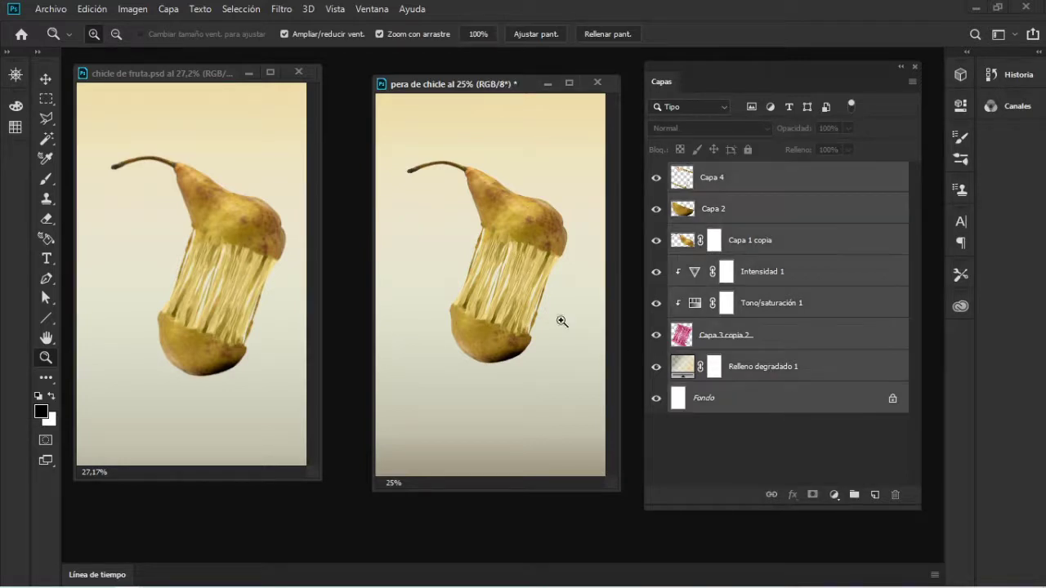
click(169, 9)
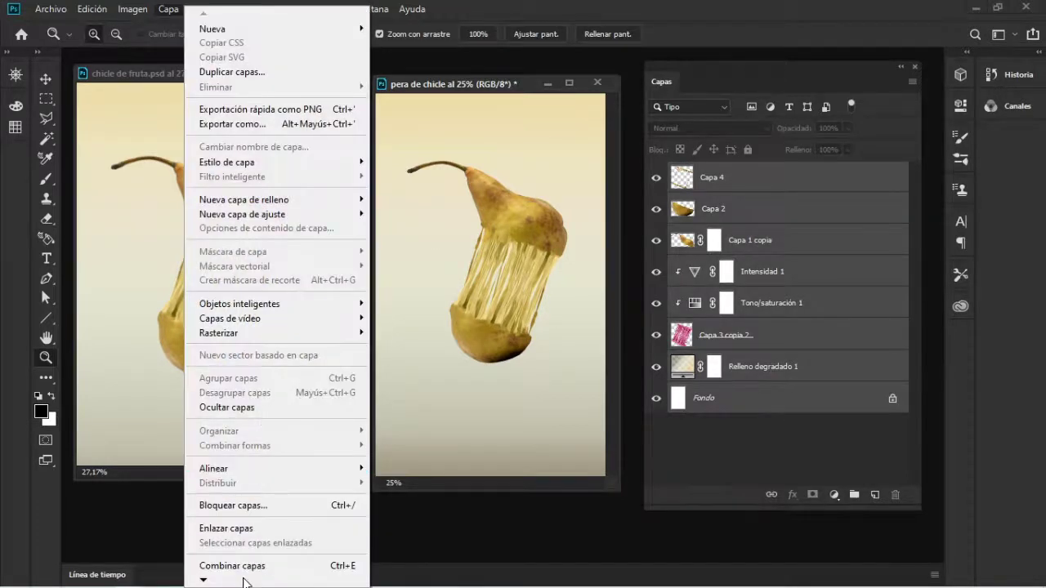
Step: Flatten pera de chicle into a single Fondo layer and compare it with chicle de fruta
click(230, 507)
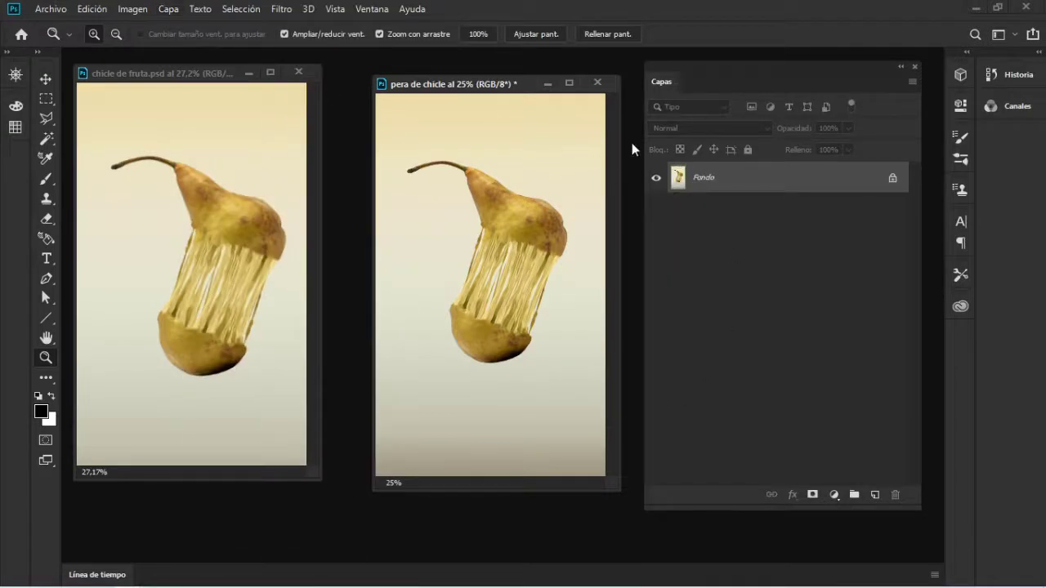
drag(511, 92, 495, 88)
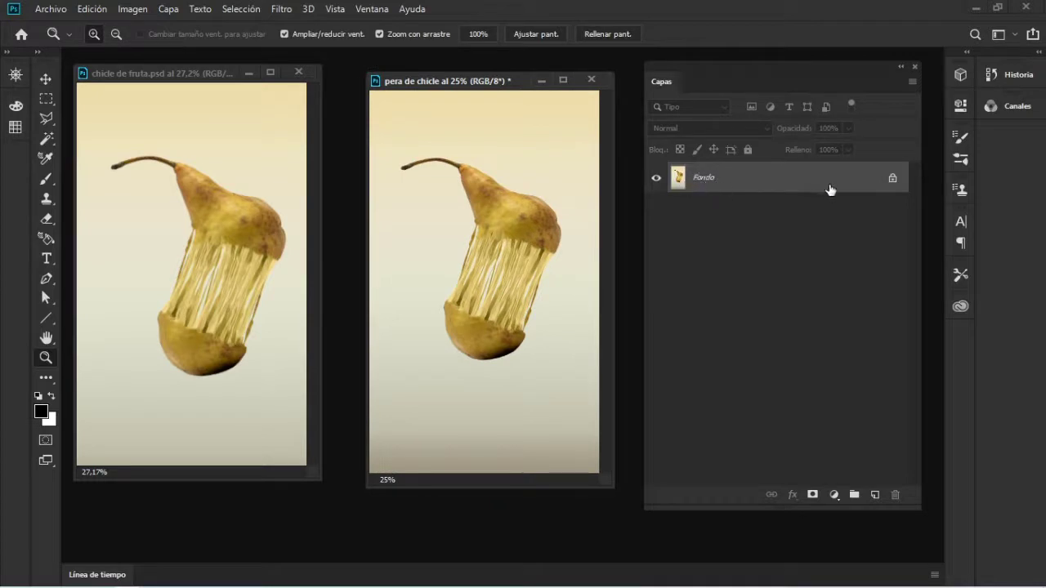
click(196, 73)
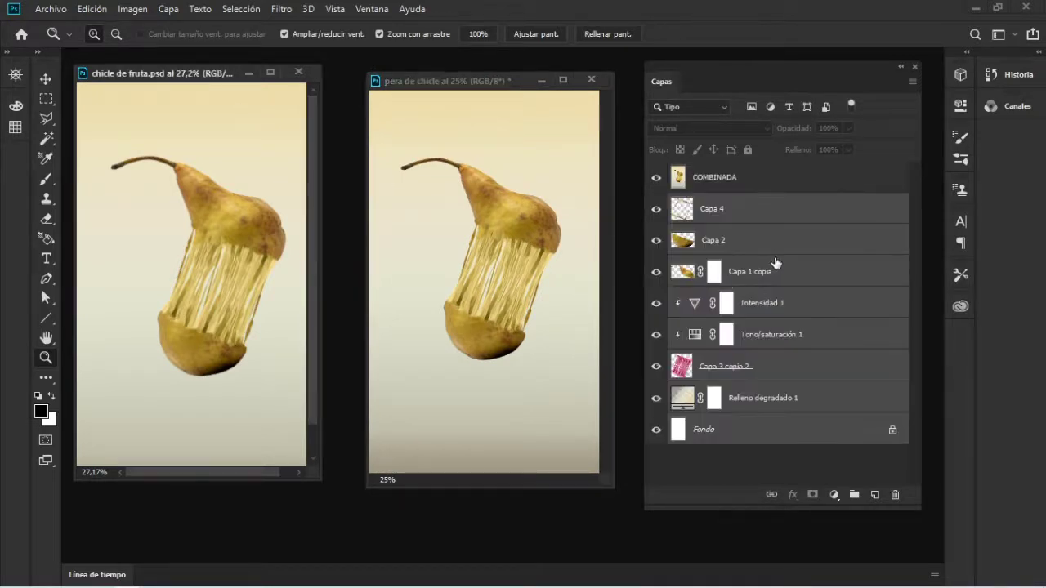
click(443, 85)
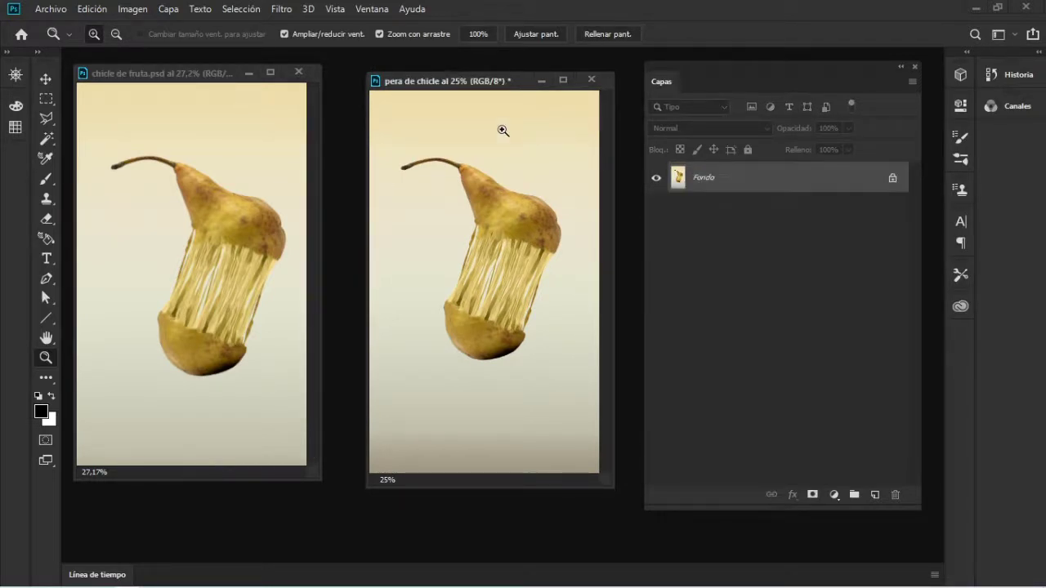
Step: Rearrange the chicle de fruta and pera de chicle windows side by side
click(196, 74)
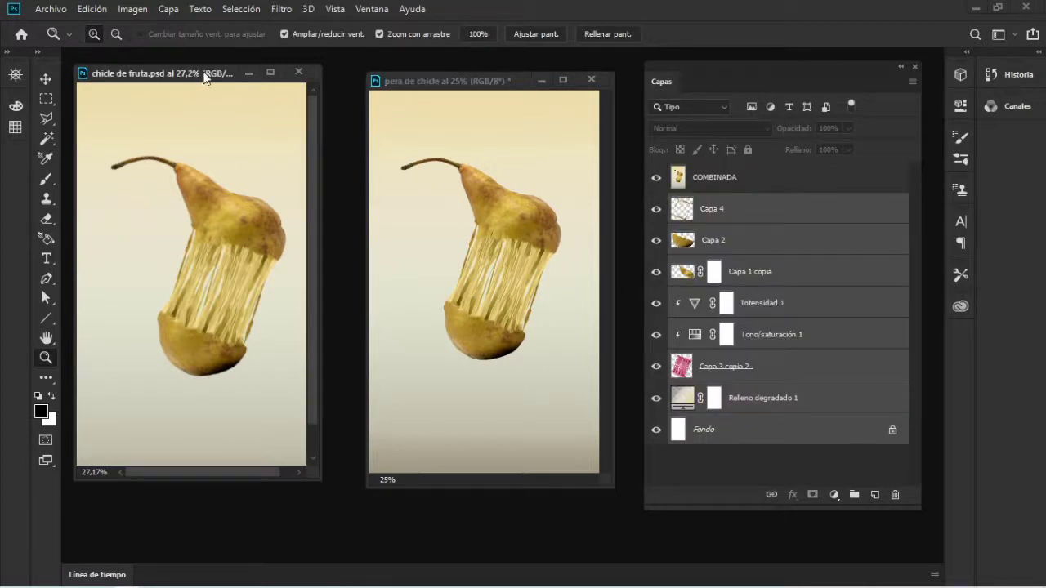
click(430, 78)
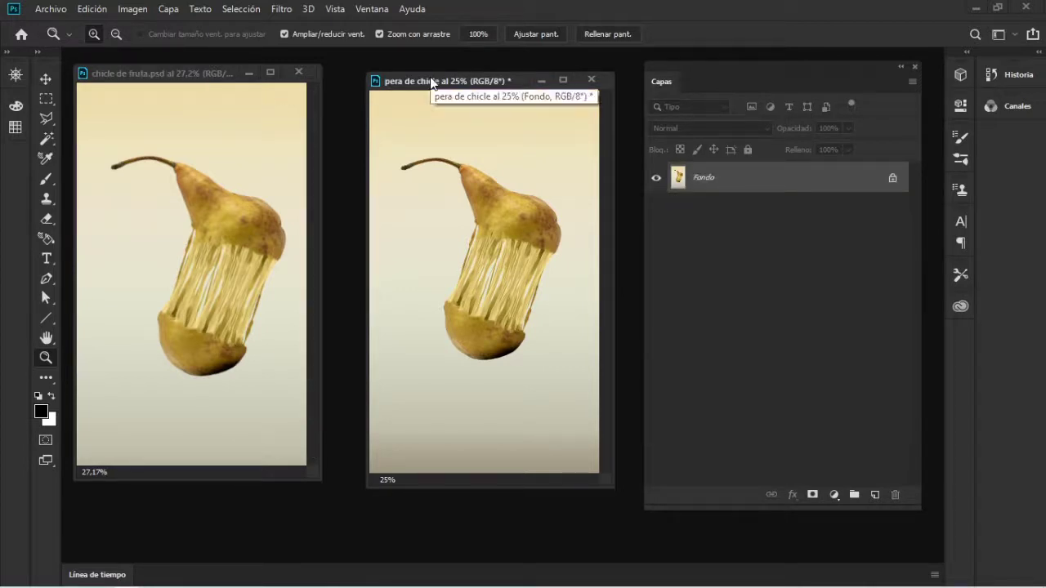
drag(431, 82, 399, 72)
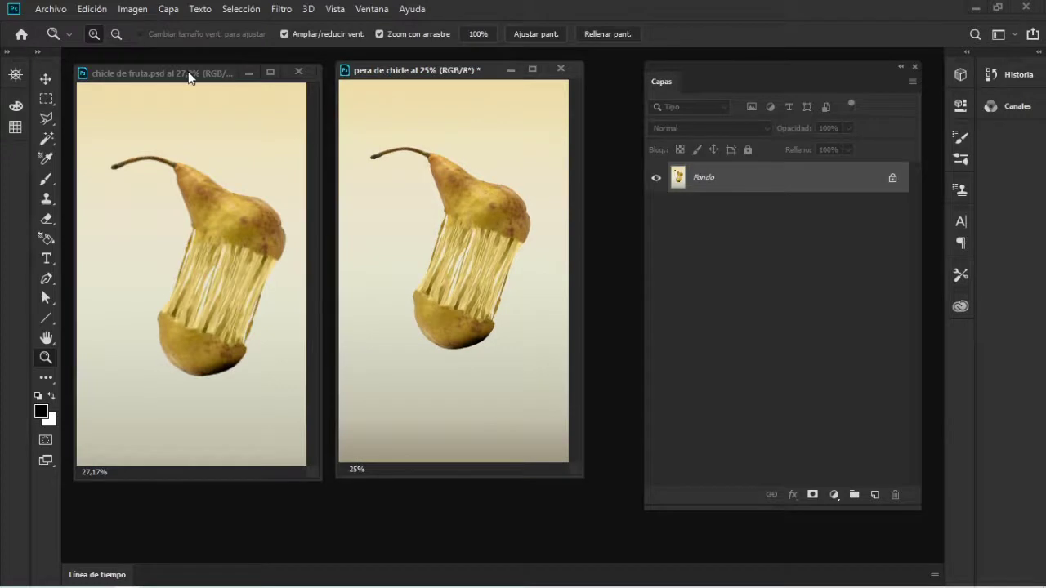
drag(189, 73, 194, 100)
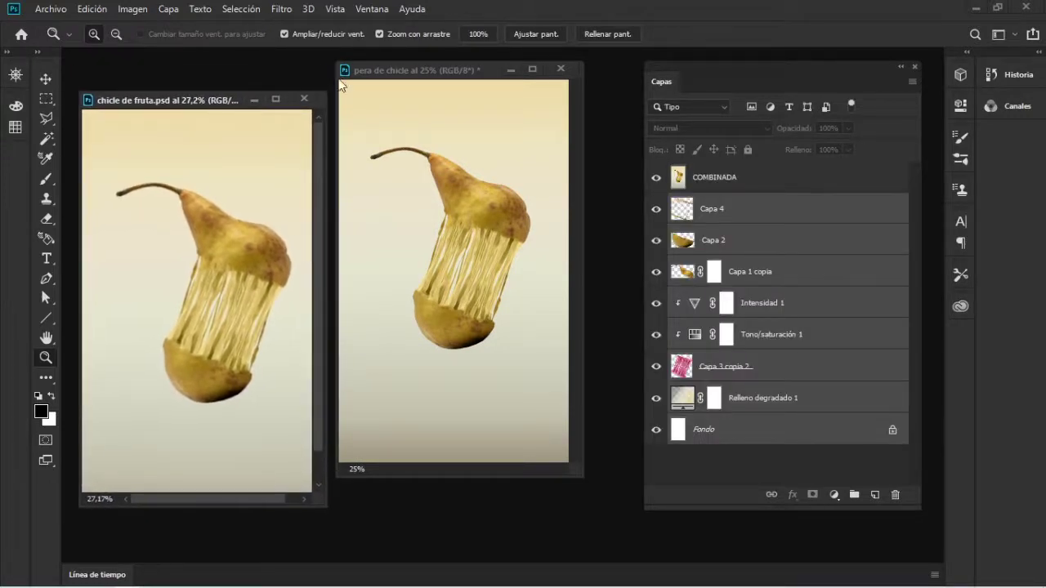
drag(387, 72, 401, 70)
Step: Close pera de chicle without saving and maximize chicle de fruta.psd
click(571, 68)
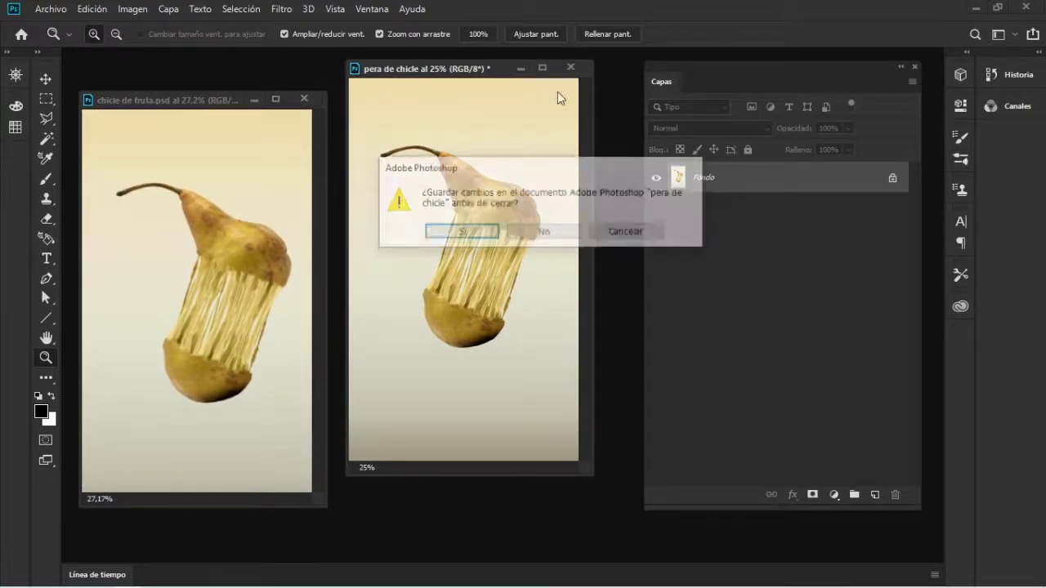
click(545, 232)
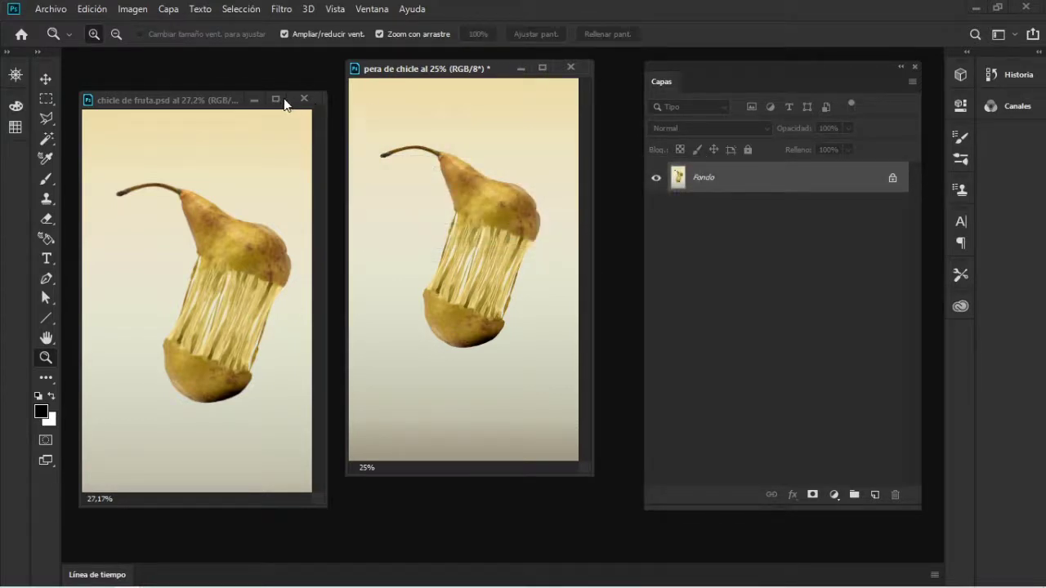
click(276, 99)
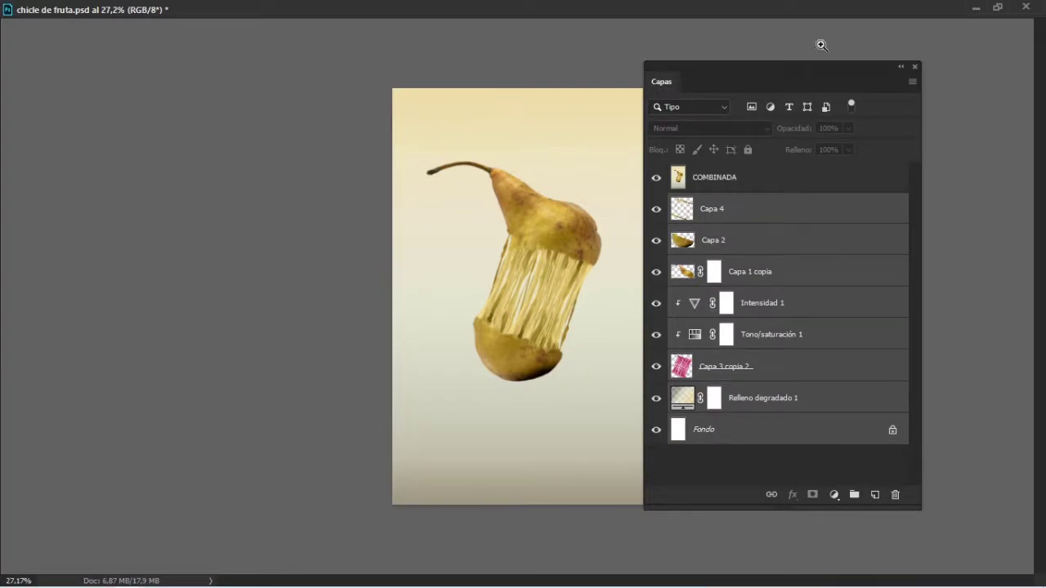
Step: Restore chicle de fruta.psd to a floating window, repositioned and enlarged
click(999, 8)
drag(184, 104, 200, 78)
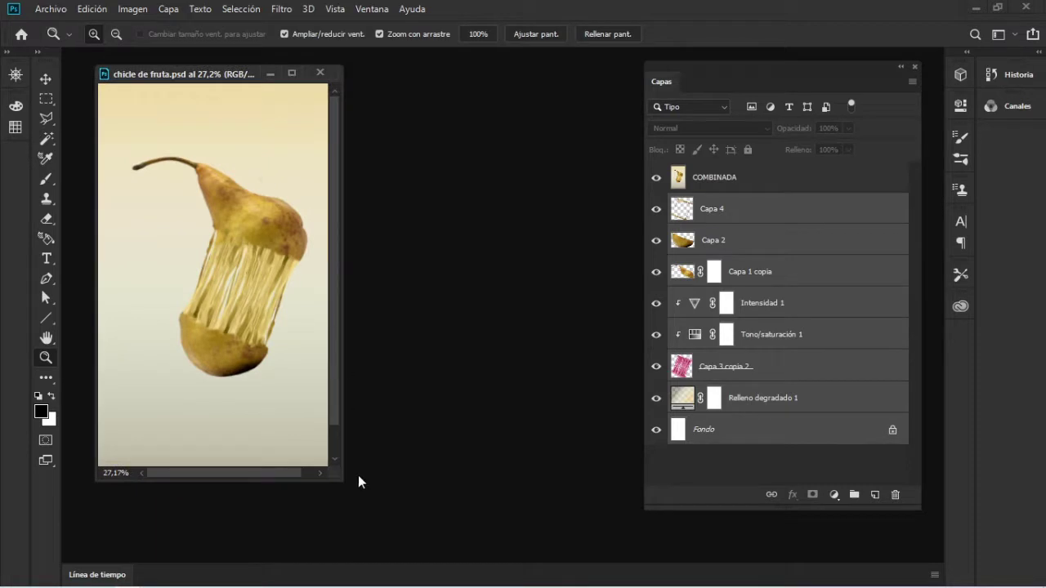
drag(344, 484, 581, 542)
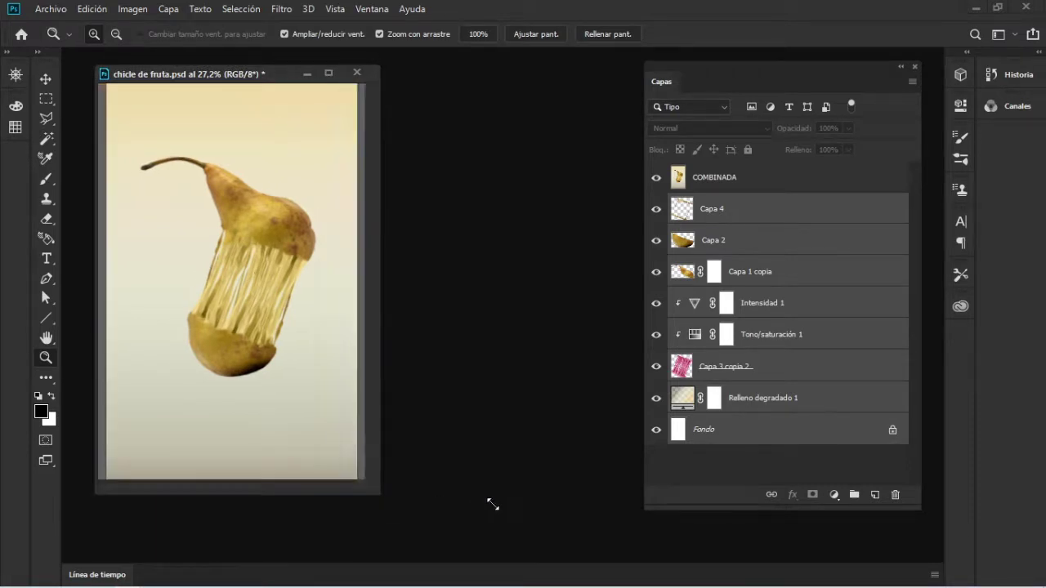
Step: Delete the COMBINADA layer and make Capa 4 the active layer
click(764, 187)
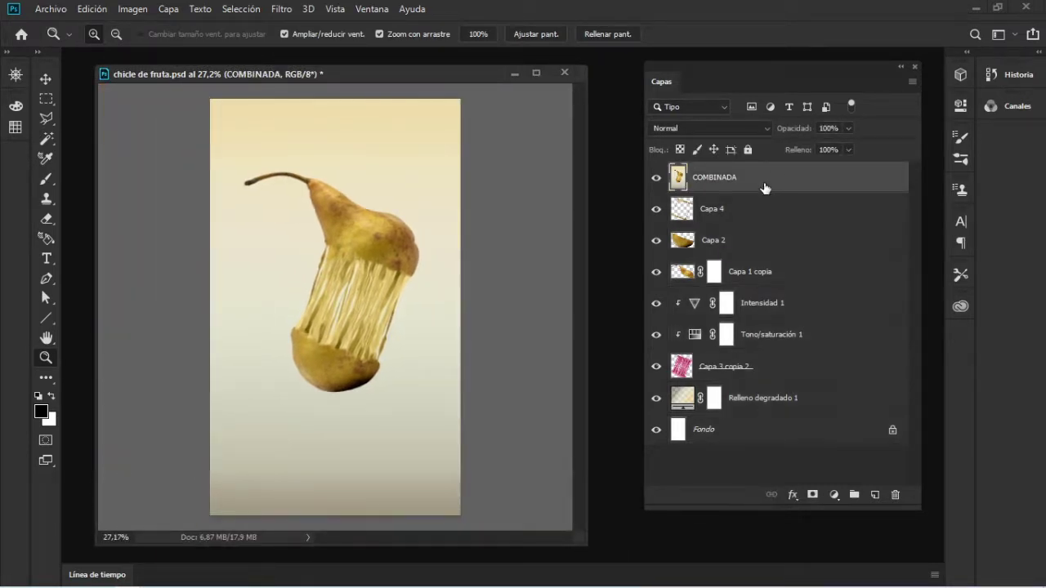
key(Delete)
click(754, 400)
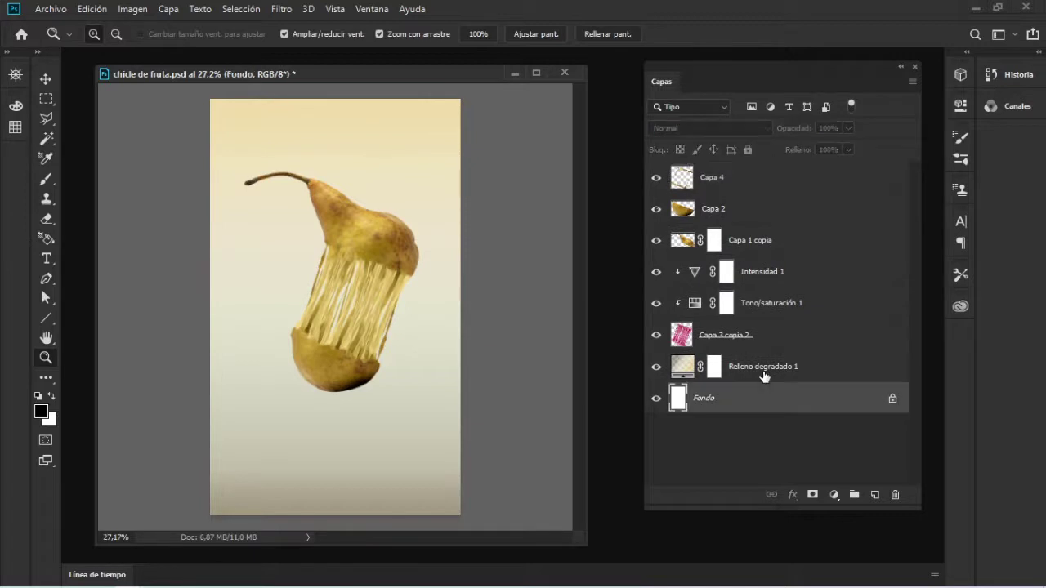
click(764, 371)
key(alt+bracketright)
key(alt+bracketright)
key(alt+bracketright)
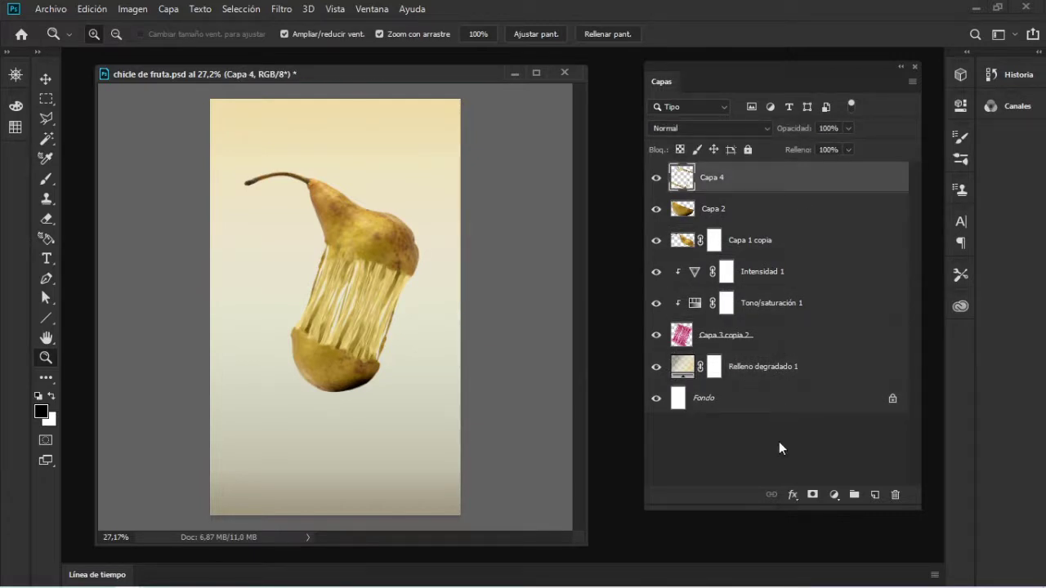
click(779, 441)
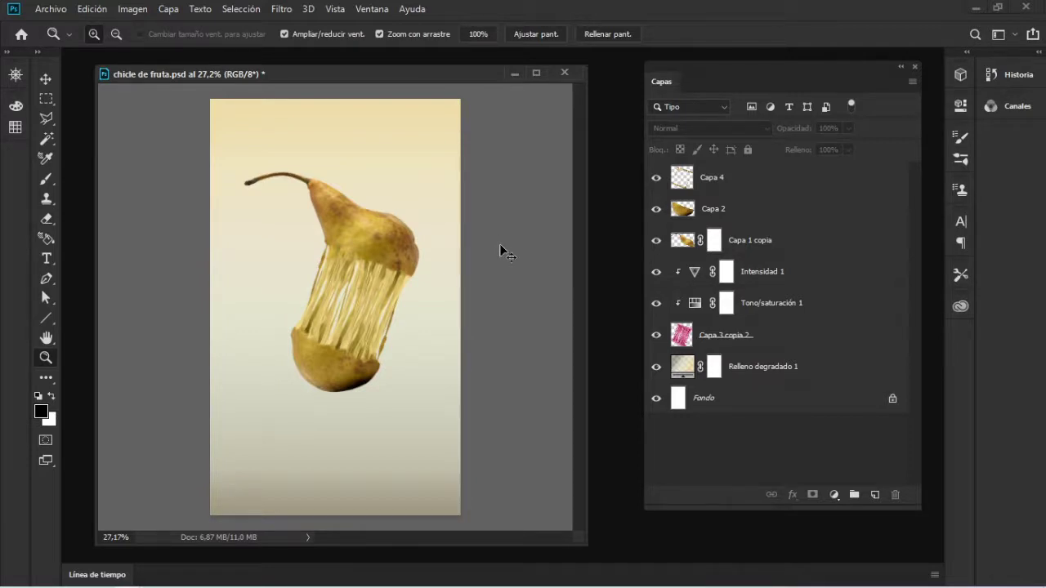
key(ctrl+alt+a)
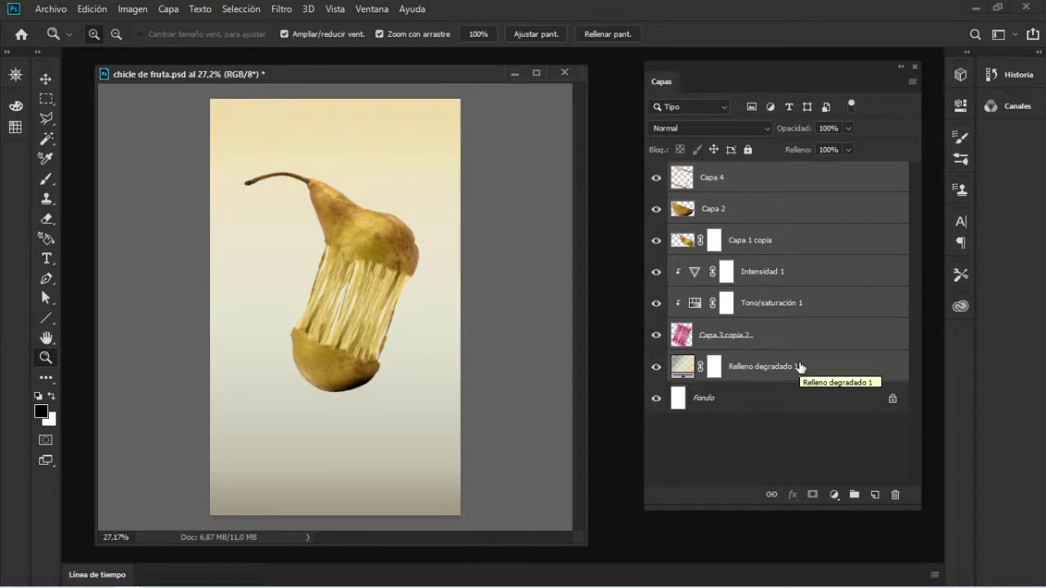
key(ctrl+e)
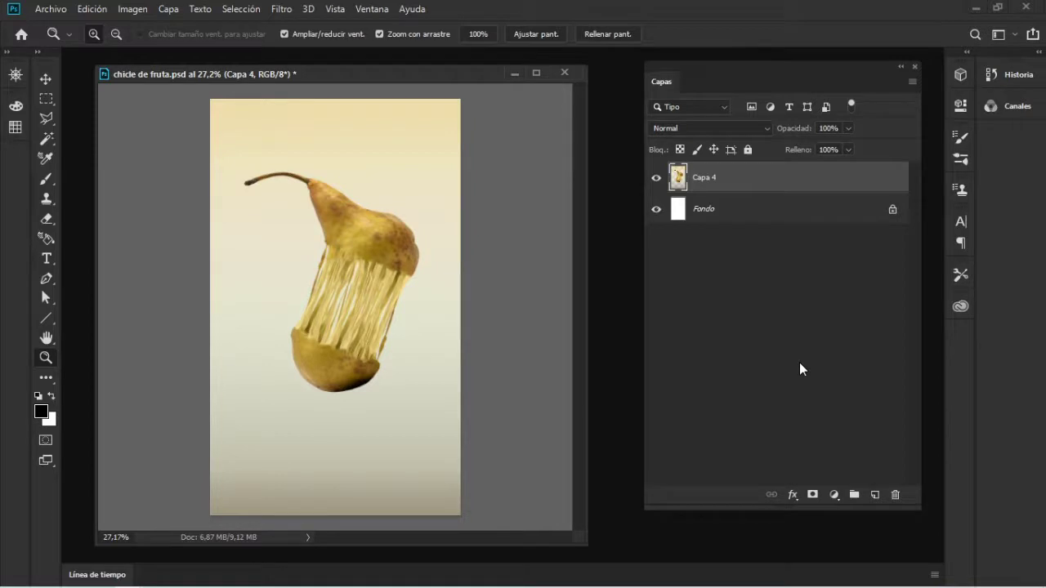
key(ctrl+z)
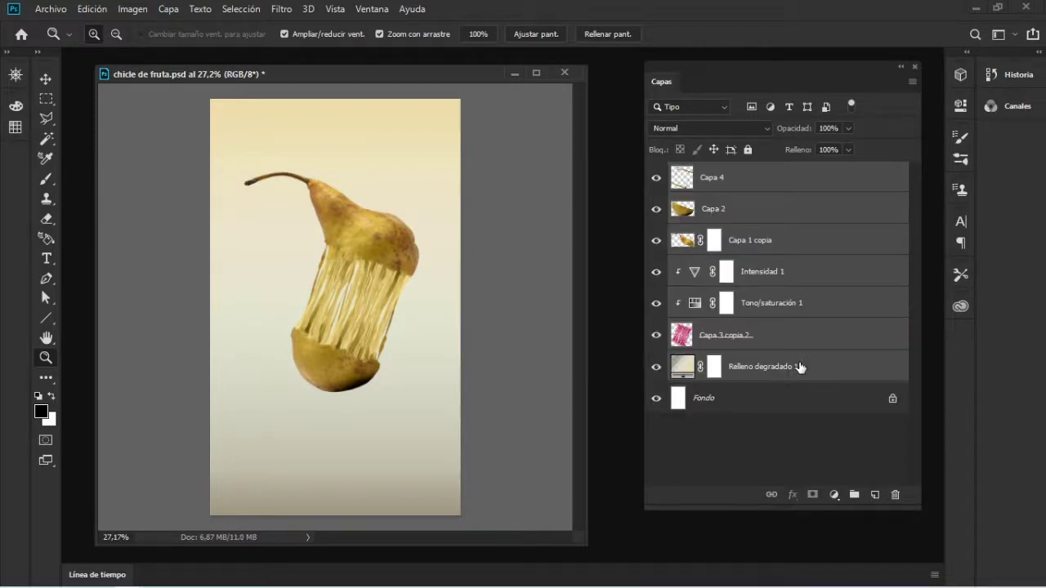
Step: Select all layers, copy them with Ctrl+J, and merge the copies with Ctrl+E
click(820, 450)
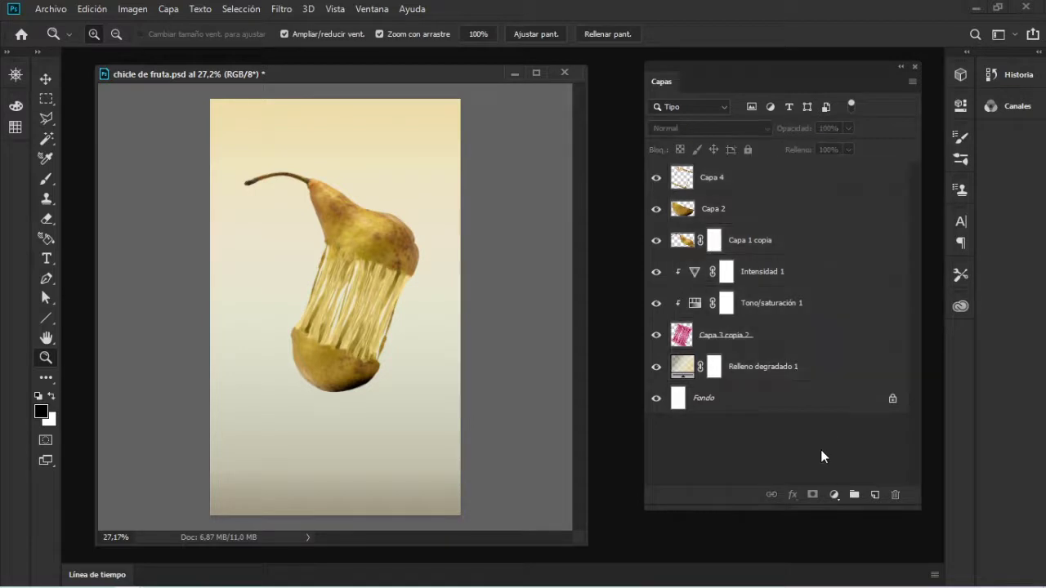
key(ctrl+alt+a)
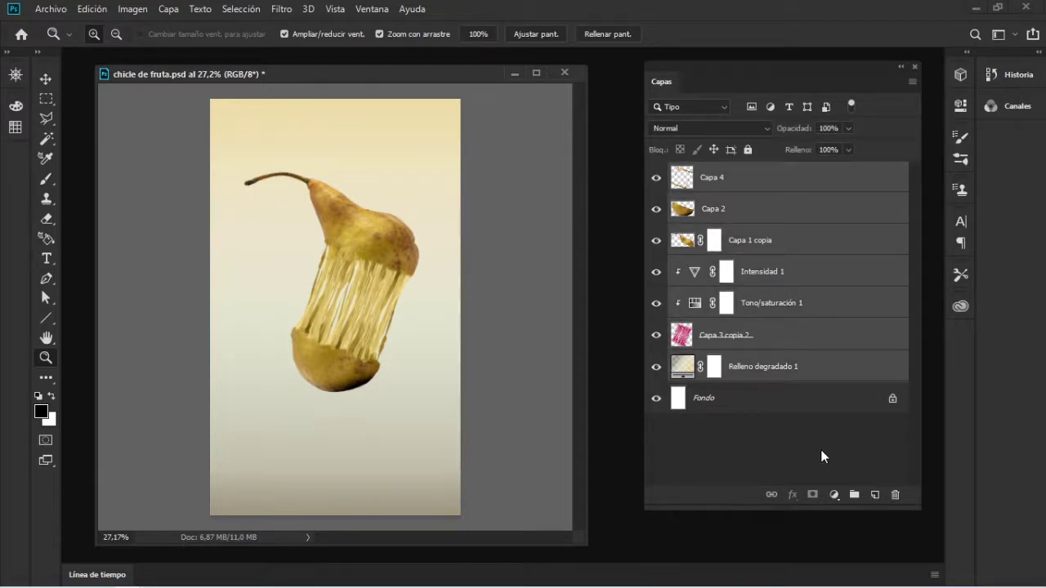
key(ctrl+j)
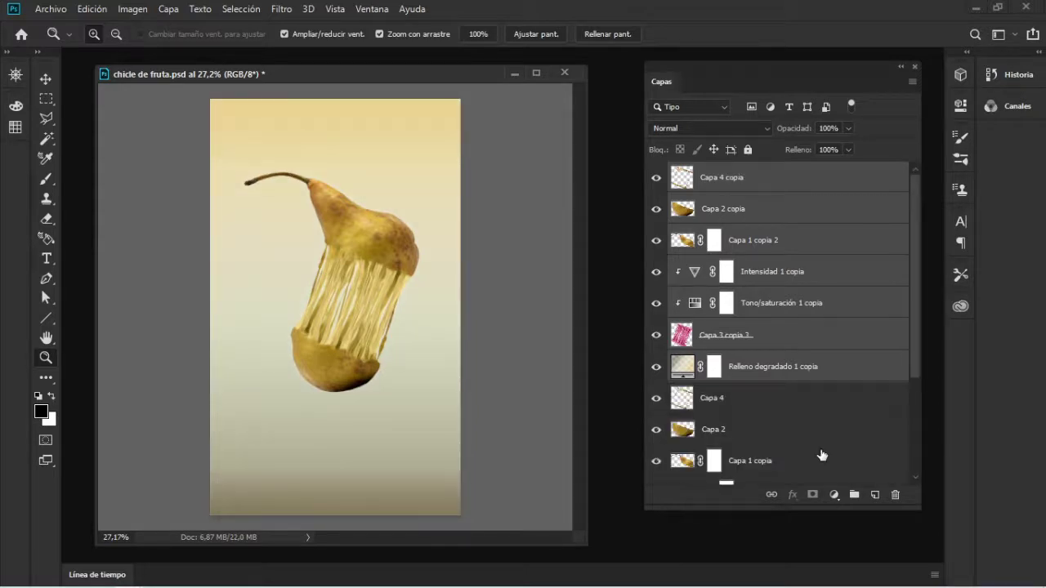
key(ctrl+e)
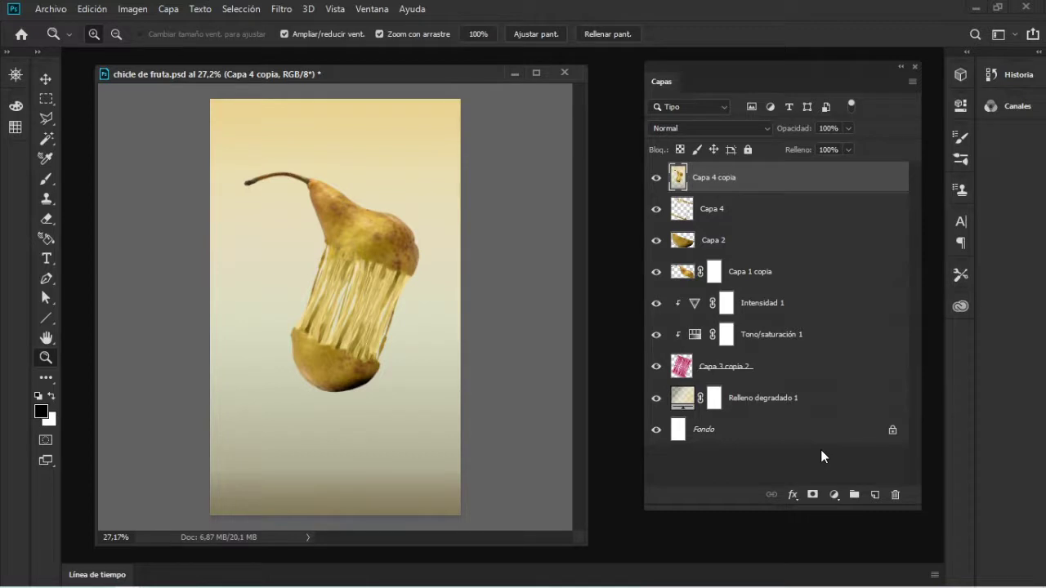
Step: Toggle visibility of Capa 4 copia and the originals to compare them
click(655, 178)
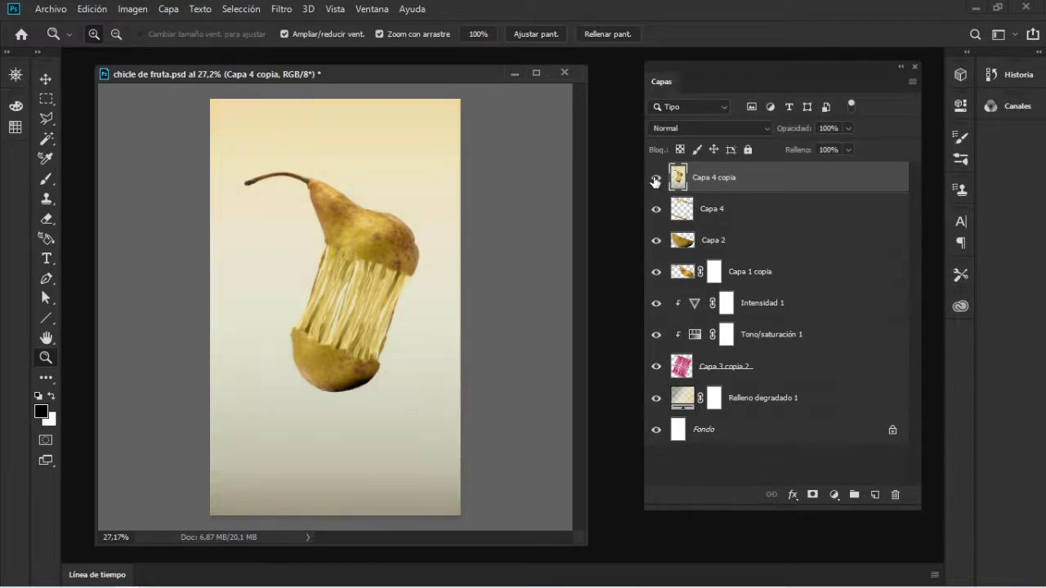
click(655, 178)
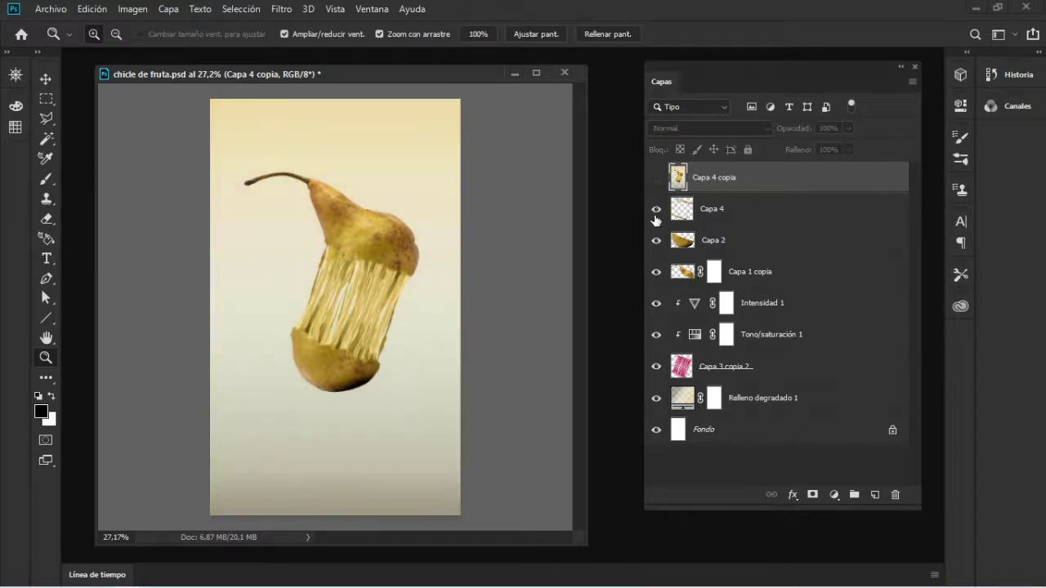
mouse_move(655, 219)
mouse_down()
mouse_move(658, 455)
mouse_move(655, 176)
mouse_up()
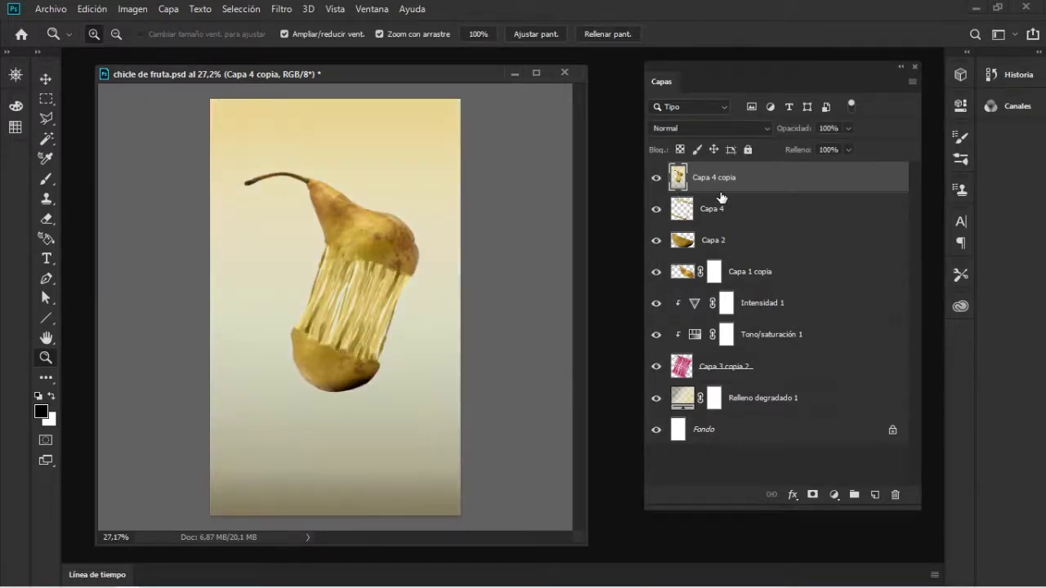
click(167, 9)
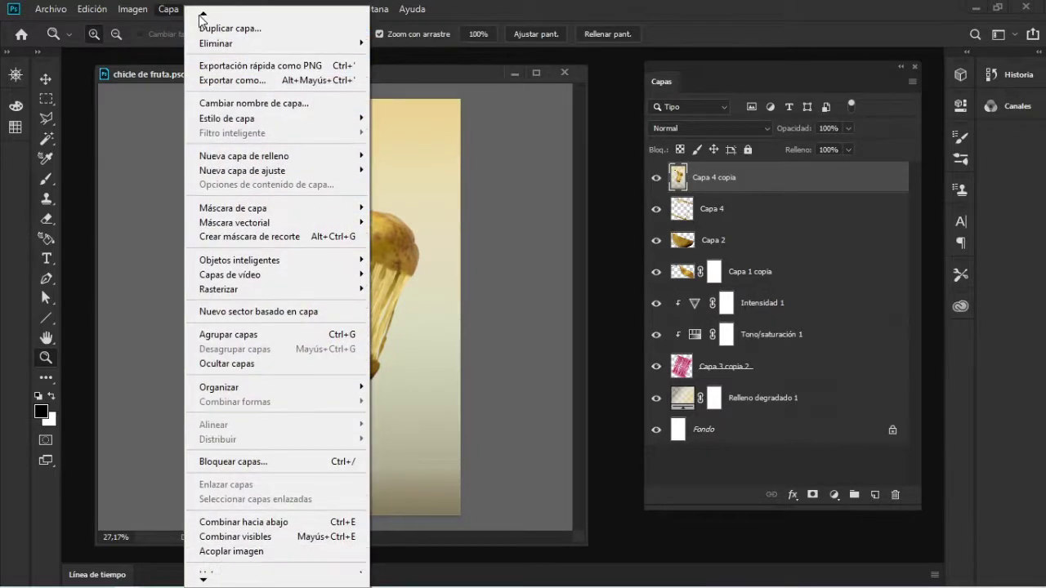
click(167, 12)
click(234, 11)
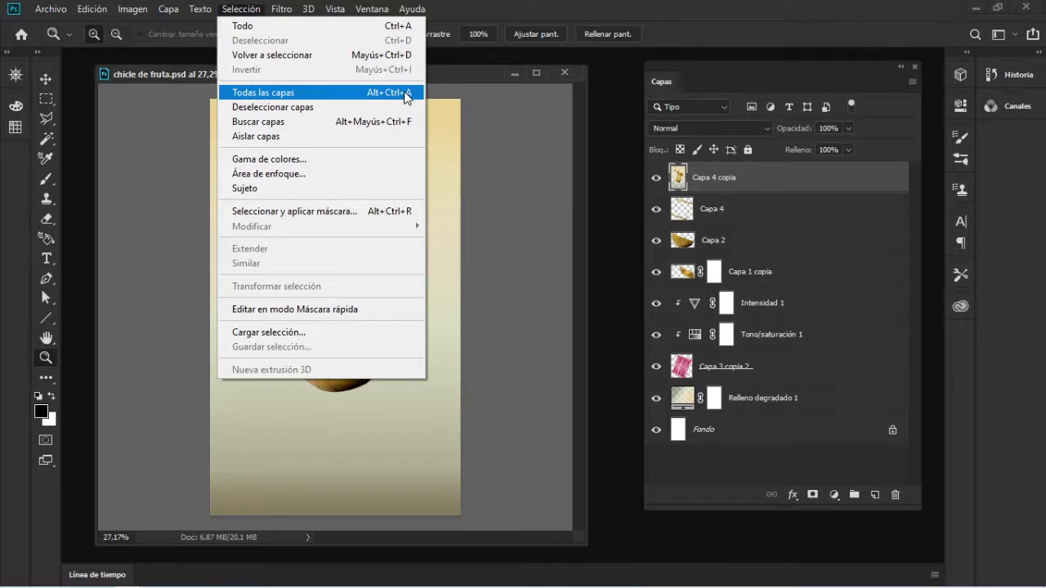
key(Escape)
click(168, 9)
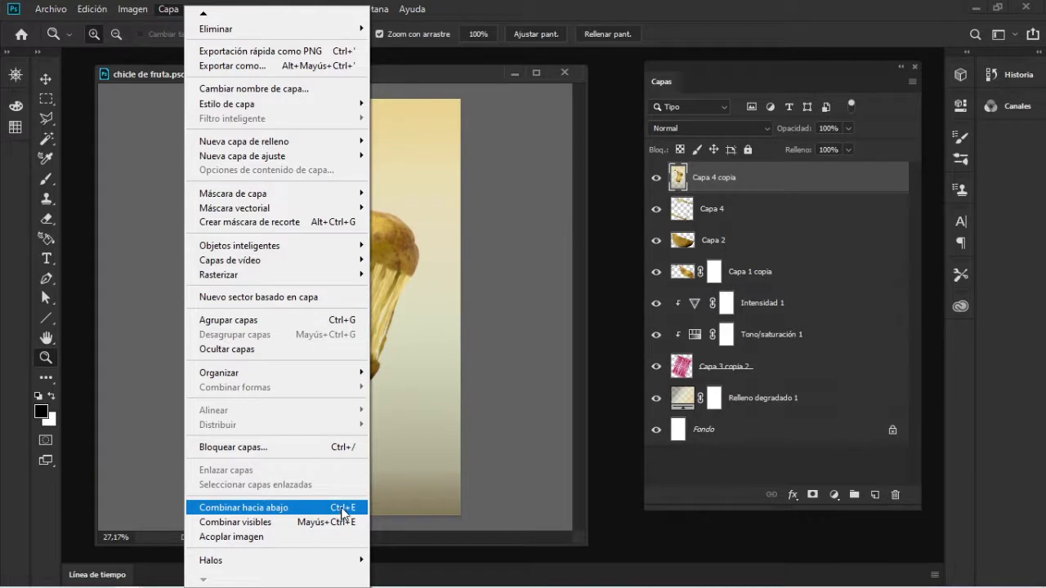
click(718, 484)
Step: Remove the old Capa 4 copia, then select all layers and copy them with Ctrl+J
click(724, 189)
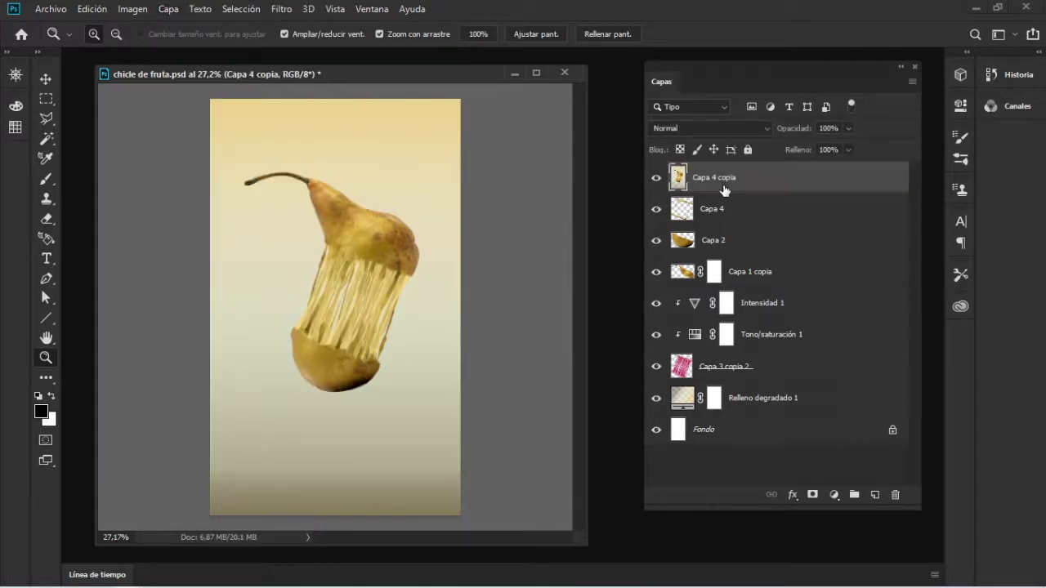
key(ctrl+e)
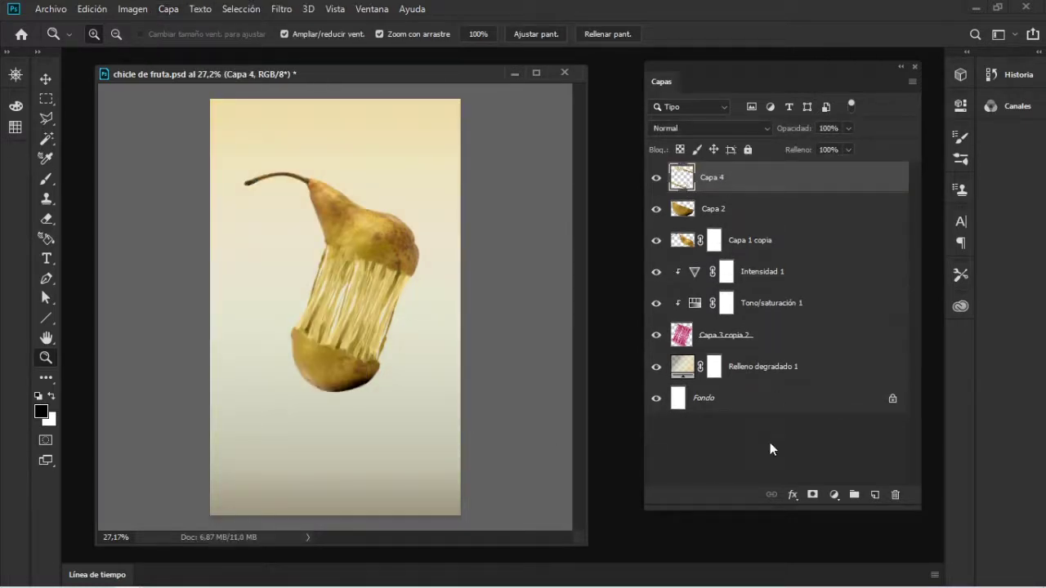
click(771, 443)
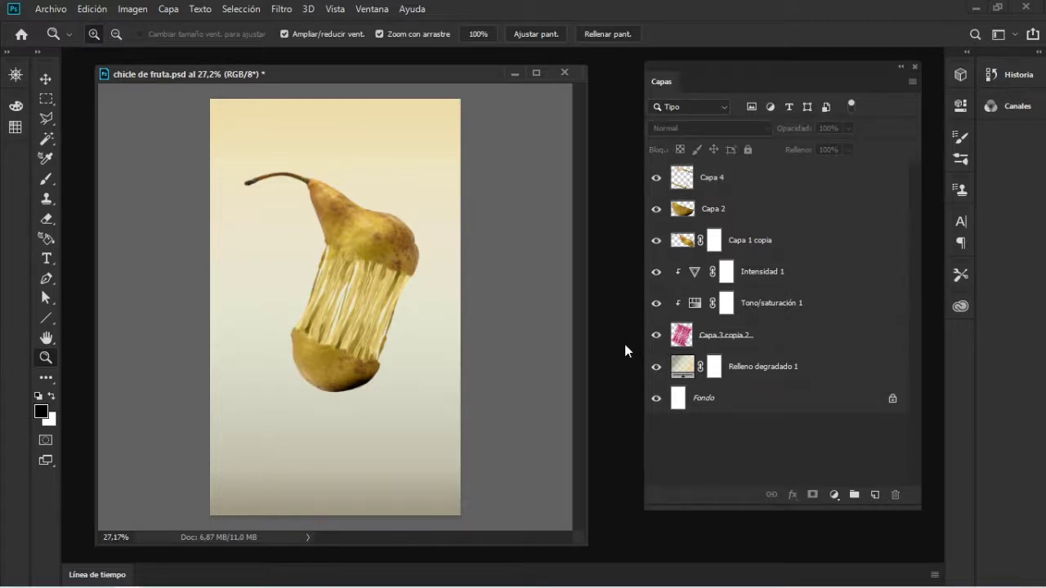
key(ctrl+alt+a)
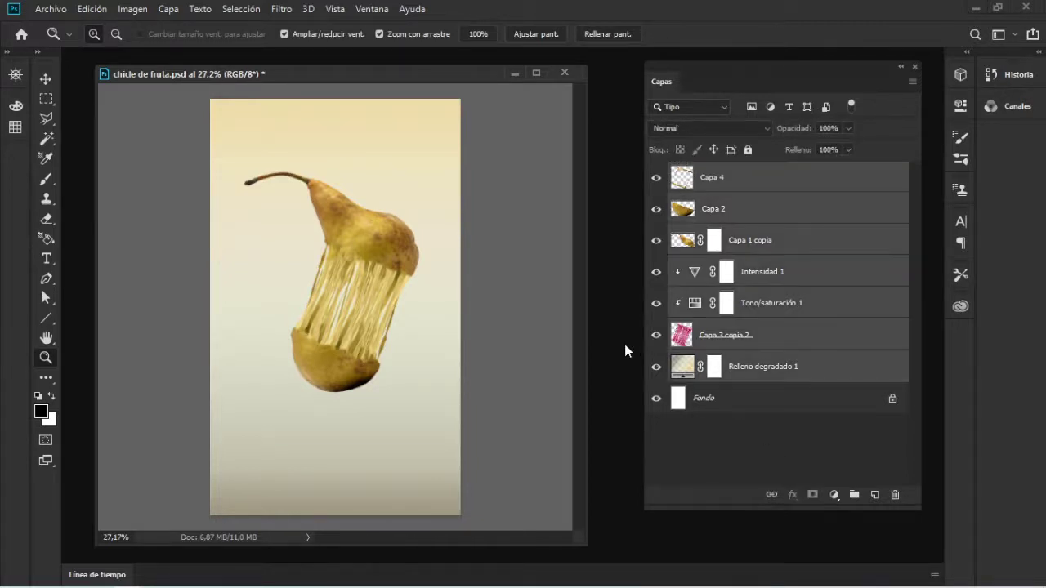
key(ctrl+j)
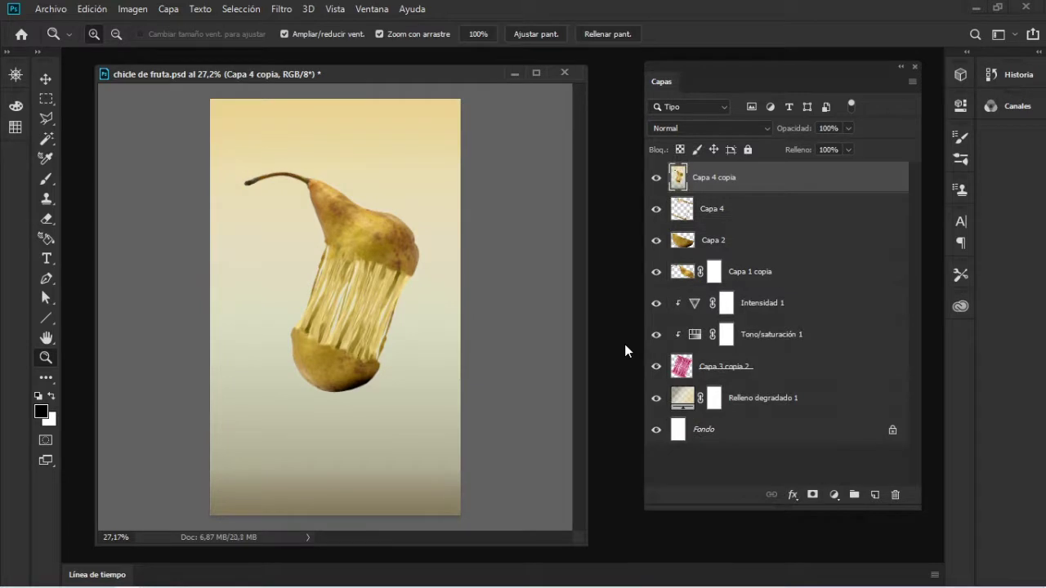